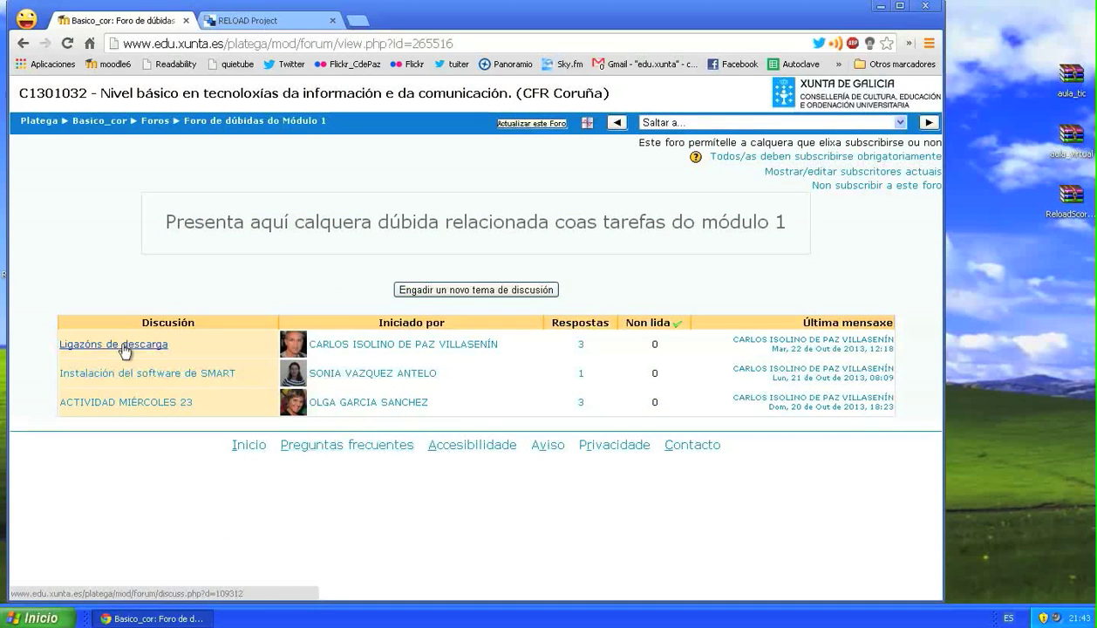
# Open the Ligazóns de descarga discussion and save the Aula virtual link's file to the desktop as aula_virtual, replacing the existing archive.
pyautogui.click(125, 347)
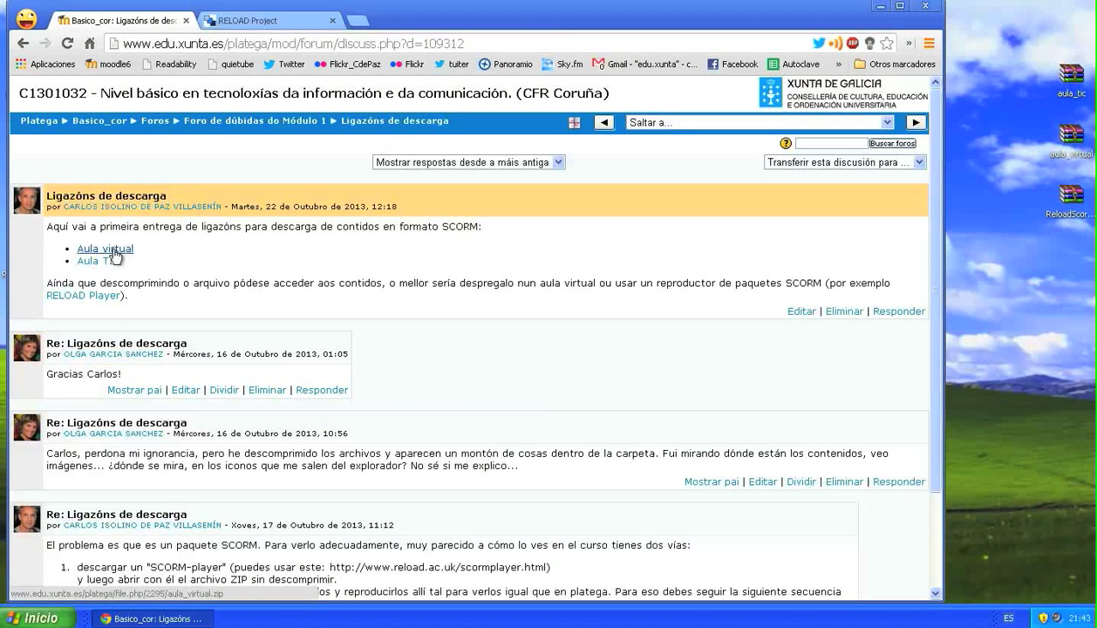
pyautogui.rightClick(115, 253)
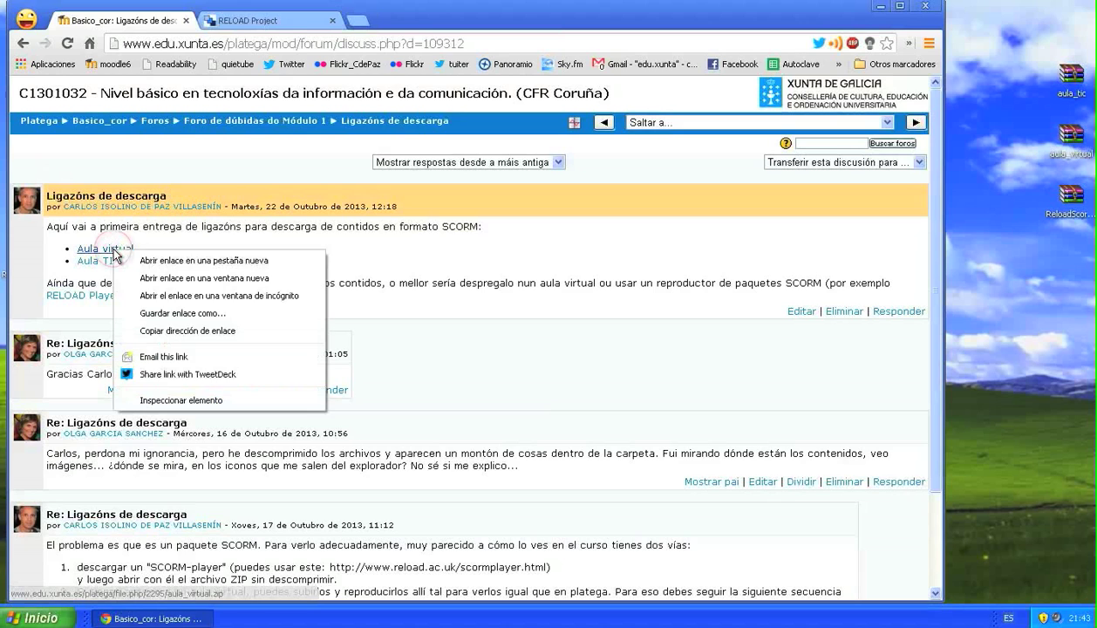
pyautogui.click(175, 314)
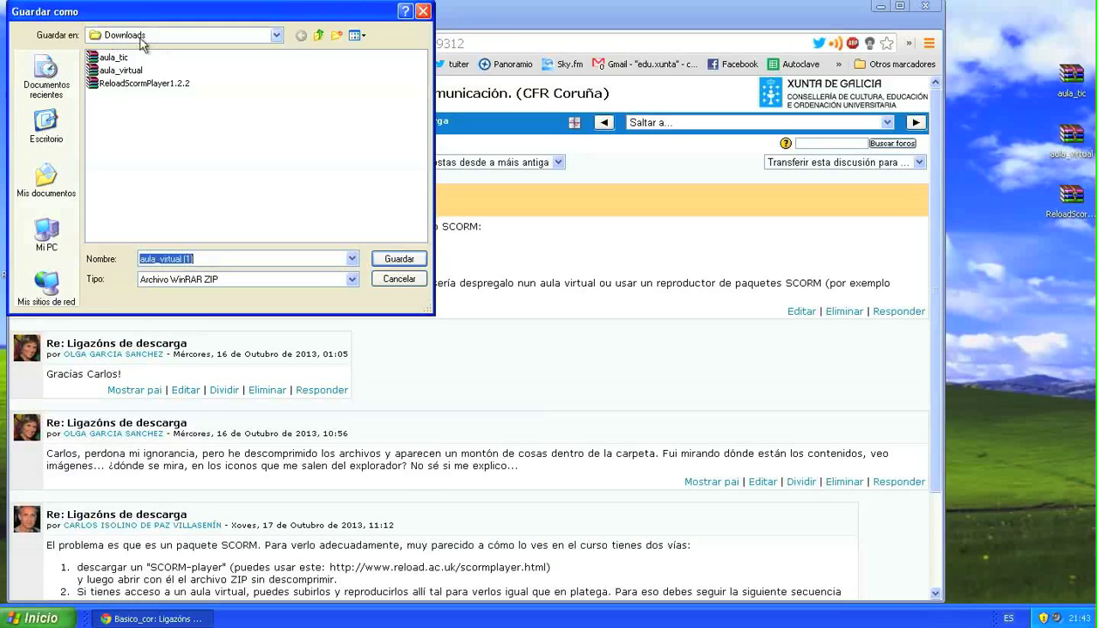
pyautogui.click(48, 125)
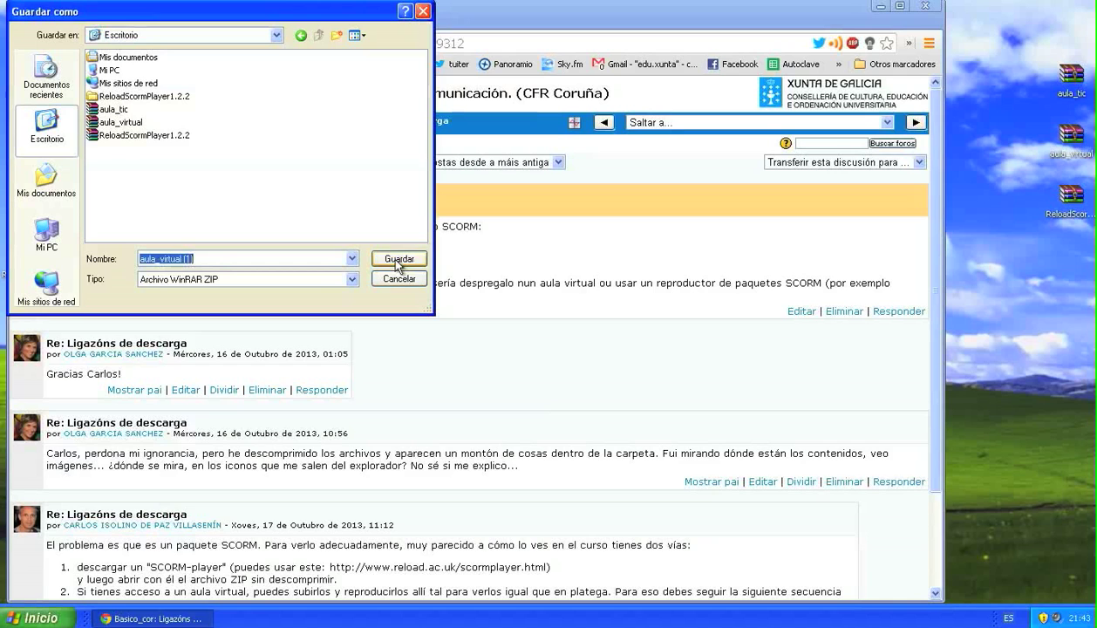
pyautogui.click(117, 122)
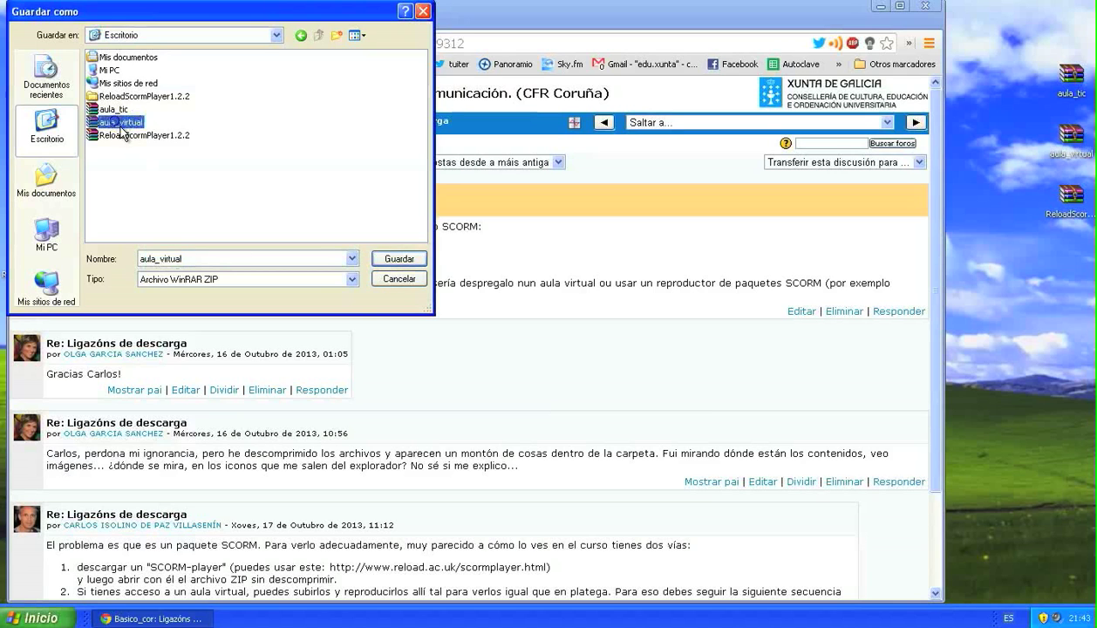
pyautogui.click(397, 259)
pyautogui.click(518, 350)
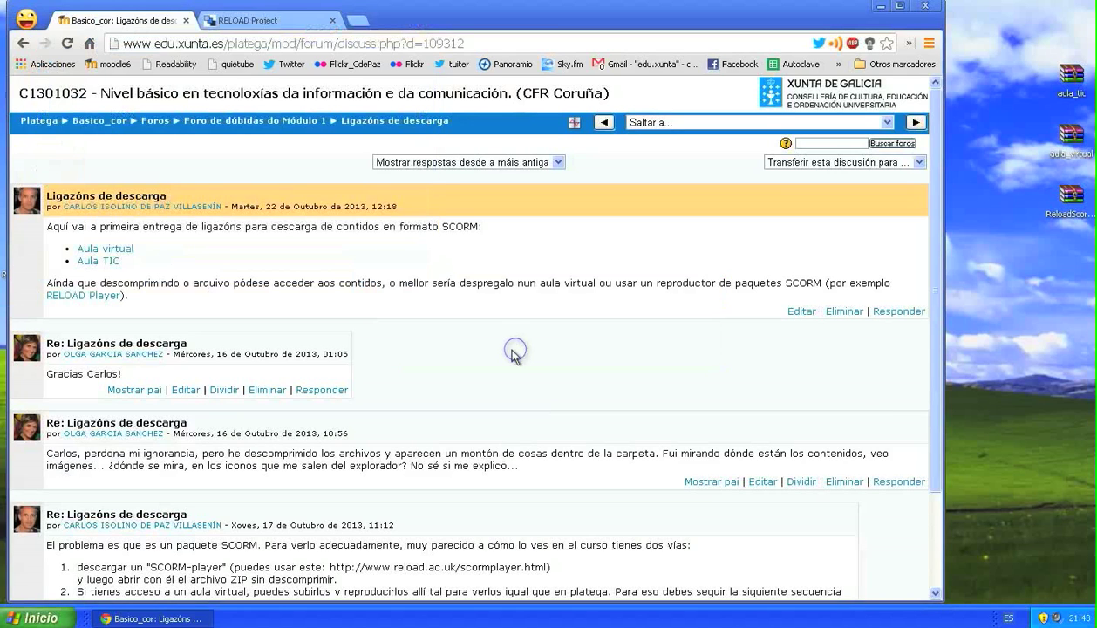
# Save the Aula TIC link's file to the desktop as aula_tic, replacing the existing archive.
pyautogui.rightClick(105, 260)
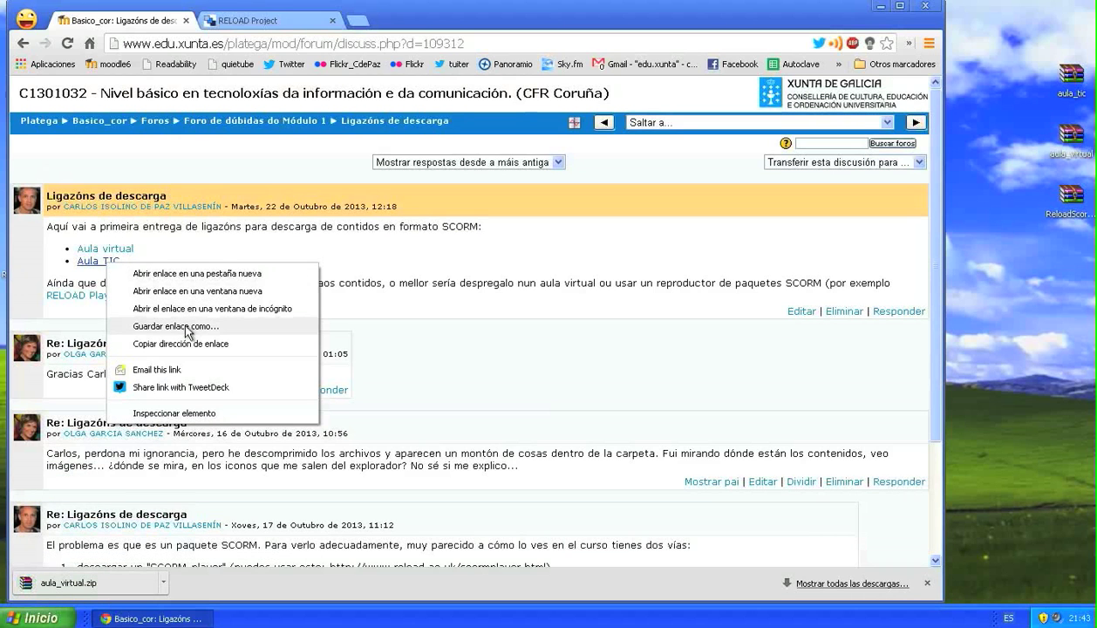
pyautogui.click(188, 328)
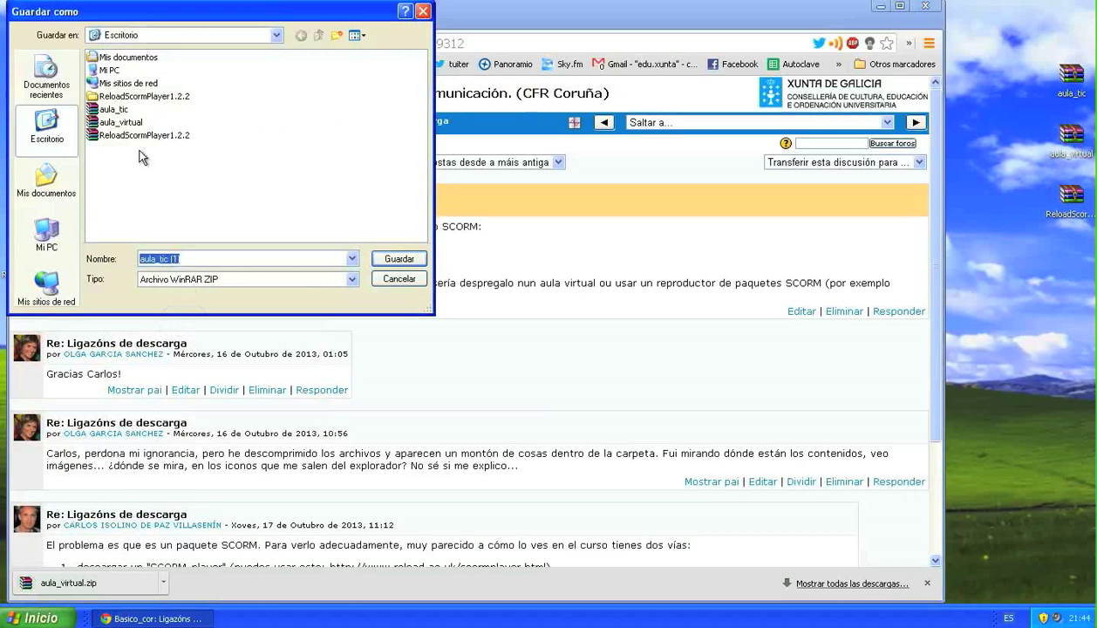
pyautogui.click(114, 110)
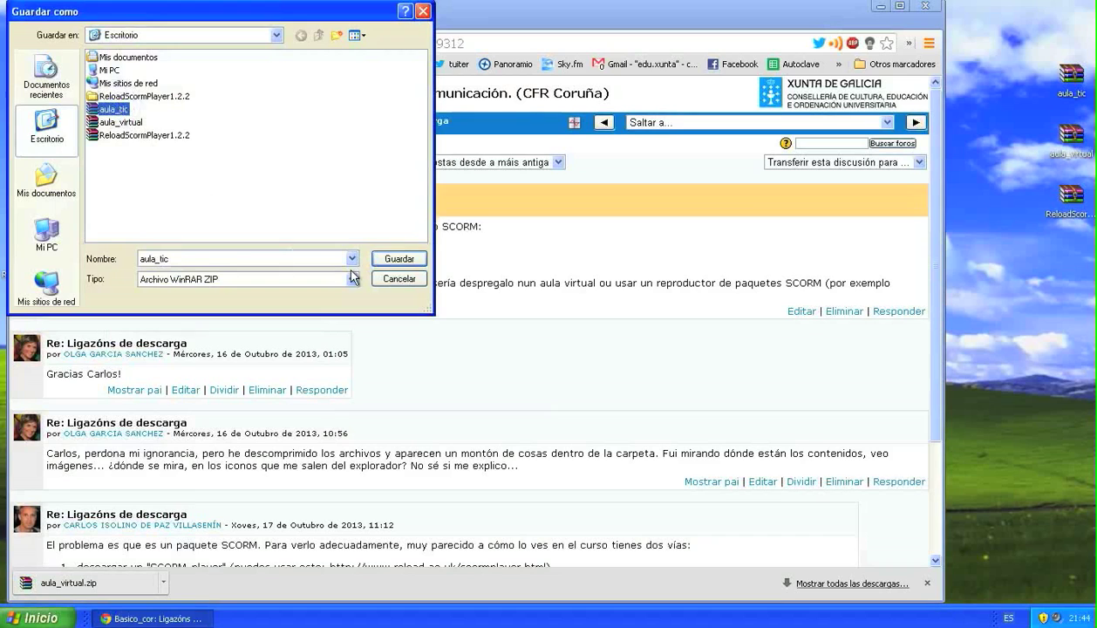
pyautogui.click(384, 255)
pyautogui.click(520, 351)
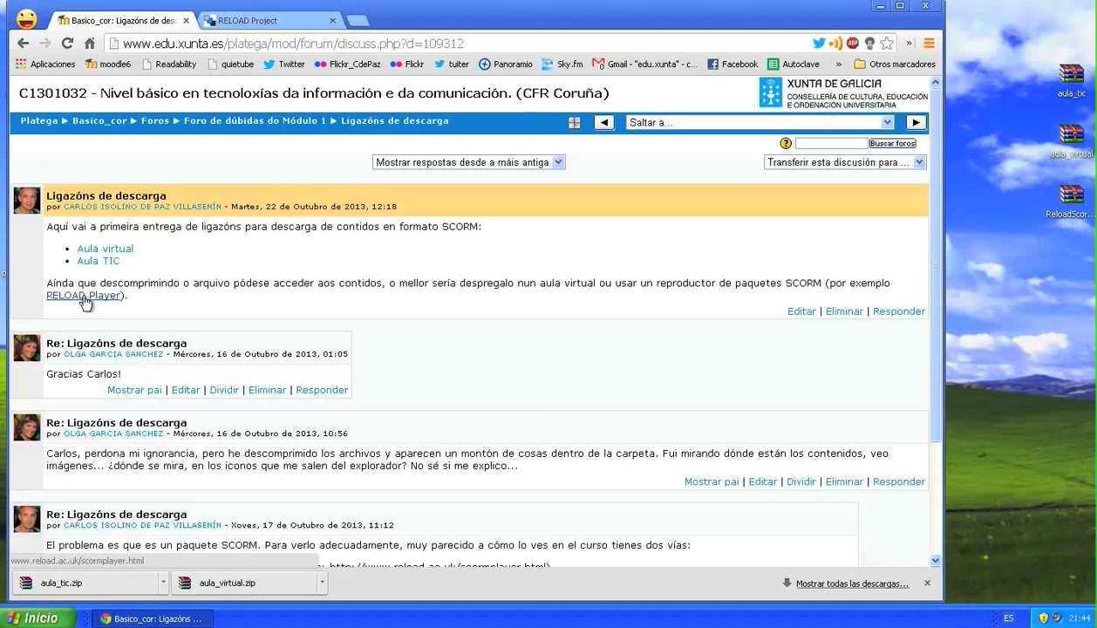
# Open the SCORM 1.2 Player page on the RELOAD Project site and find its cross-platform download link.
pyautogui.click(256, 22)
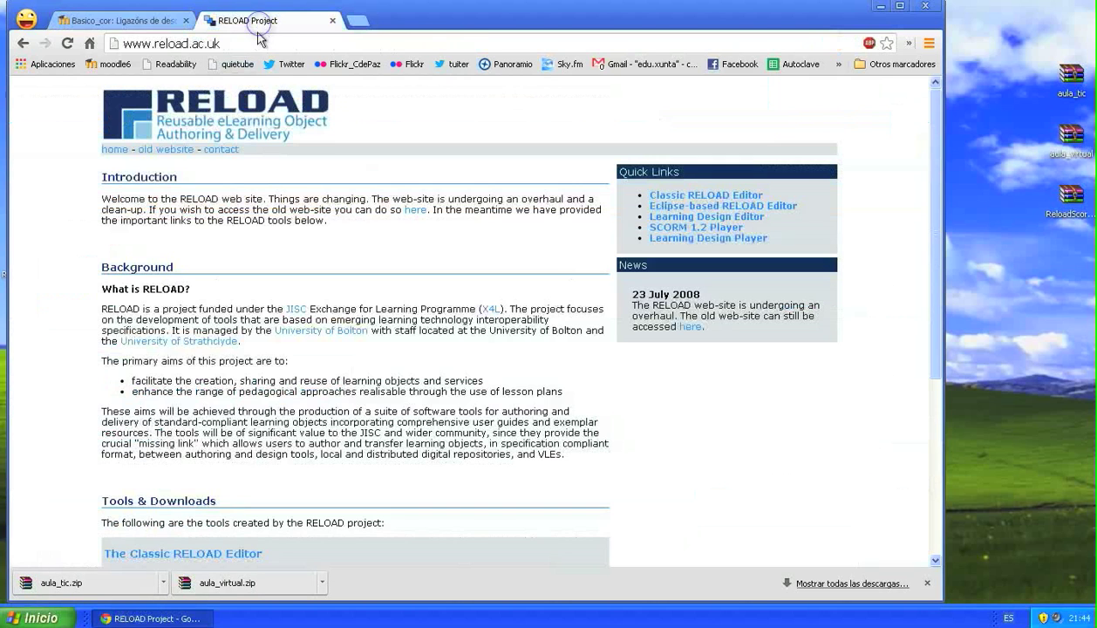
pyautogui.click(690, 232)
pyautogui.scroll(-5, 556, 319)
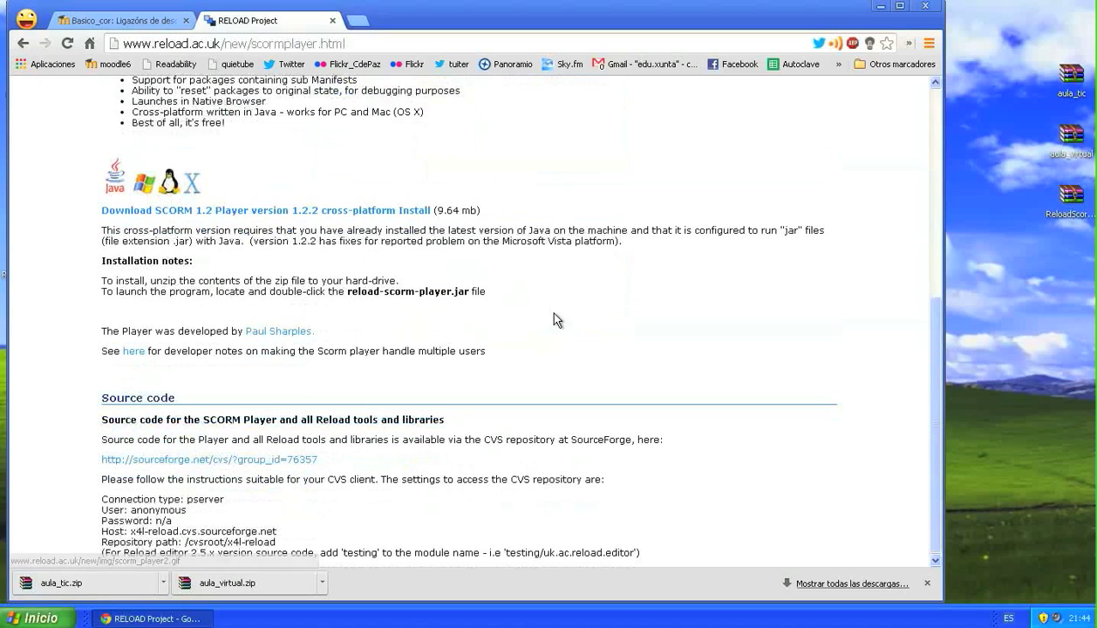
pyautogui.rightClick(289, 215)
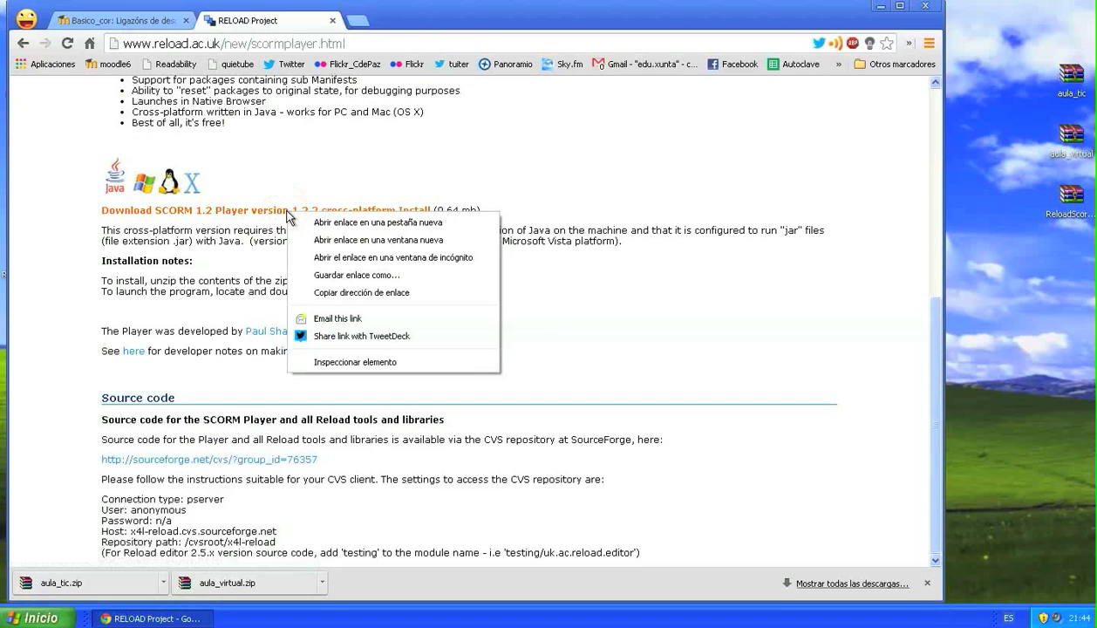
pyautogui.click(329, 276)
pyautogui.click(128, 135)
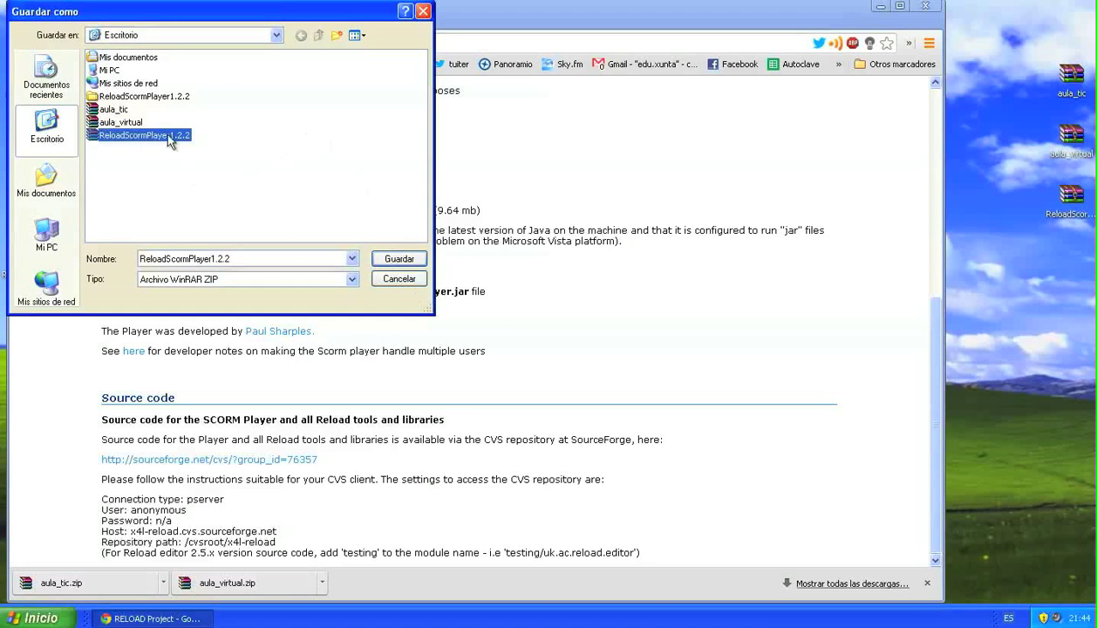
pyautogui.click(400, 279)
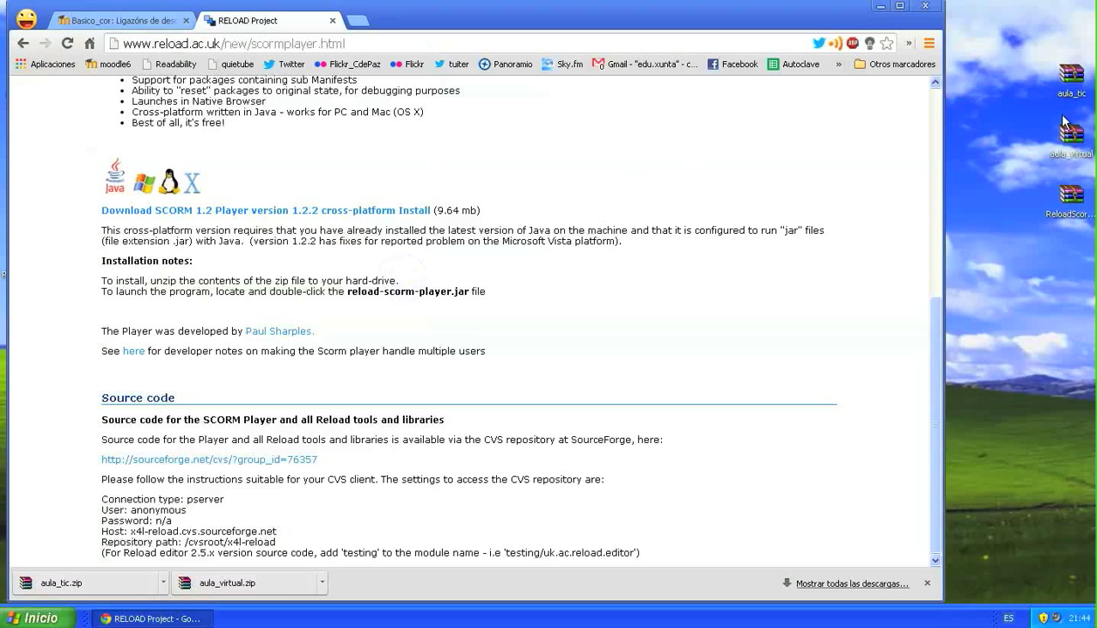
# Close the browser window to return to the desktop.
pyautogui.click(928, 8)
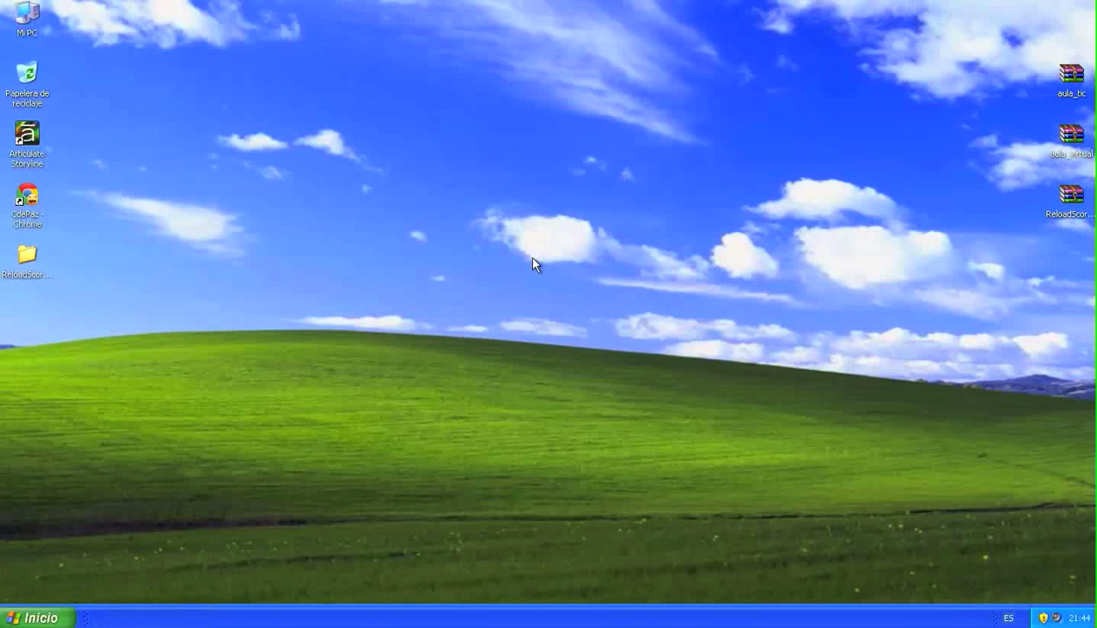
pyautogui.click(1071, 199)
pyautogui.rightClick(1070, 199)
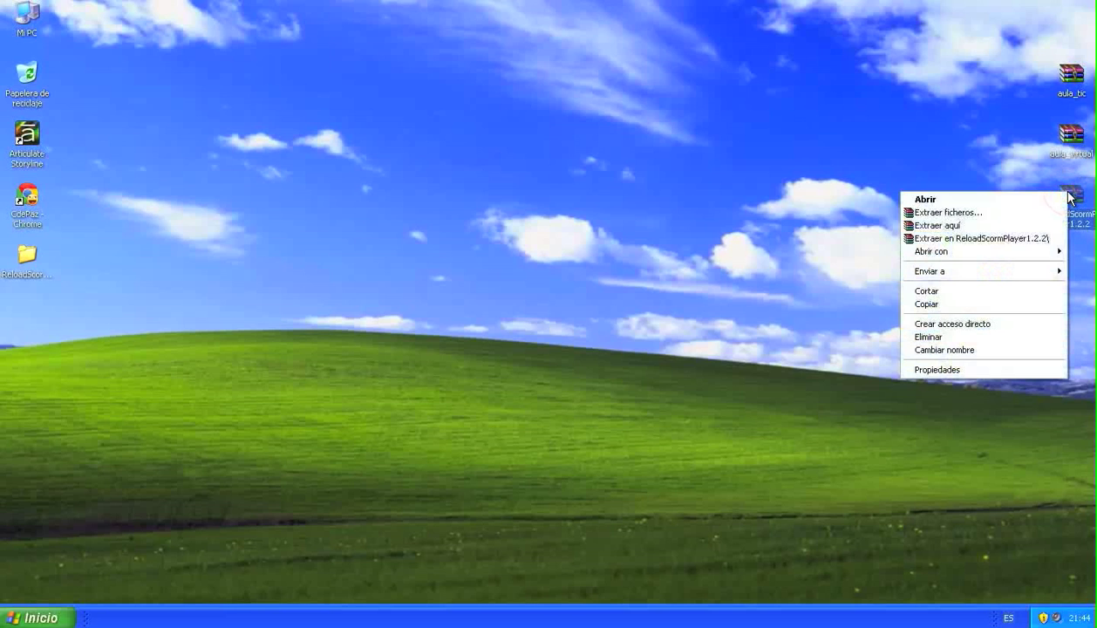
pyautogui.click(938, 226)
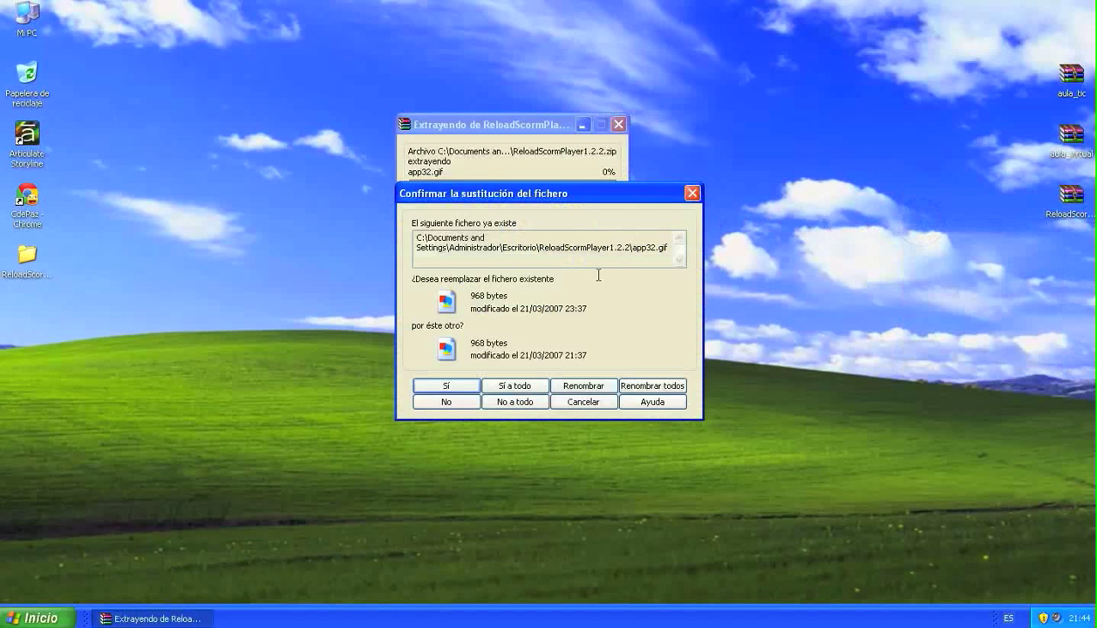
pyautogui.click(581, 385)
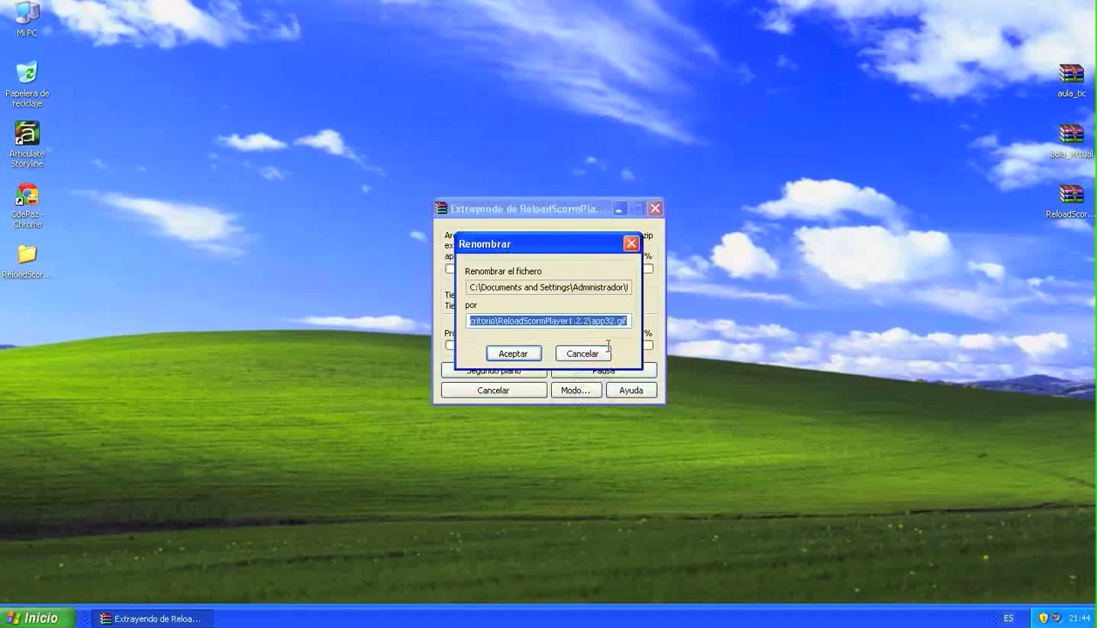
pyautogui.click(583, 354)
pyautogui.click(583, 401)
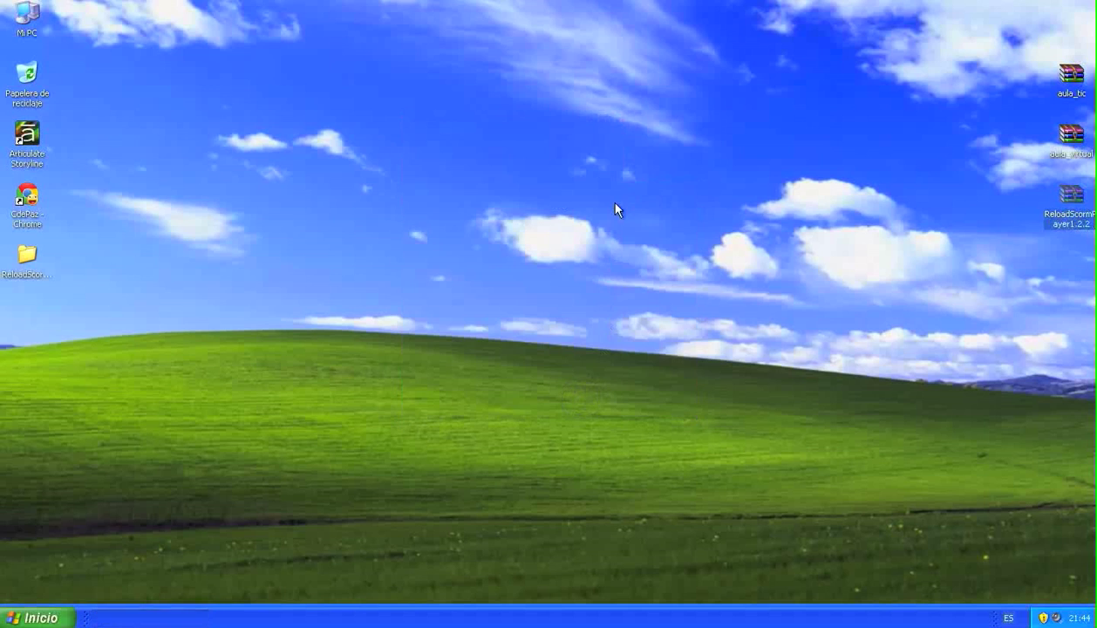
# Open the extracted ReloadScormPlayer1.2.2 folder on the desktop and launch the reload-scorm-player file.
pyautogui.doubleClick(31, 254)
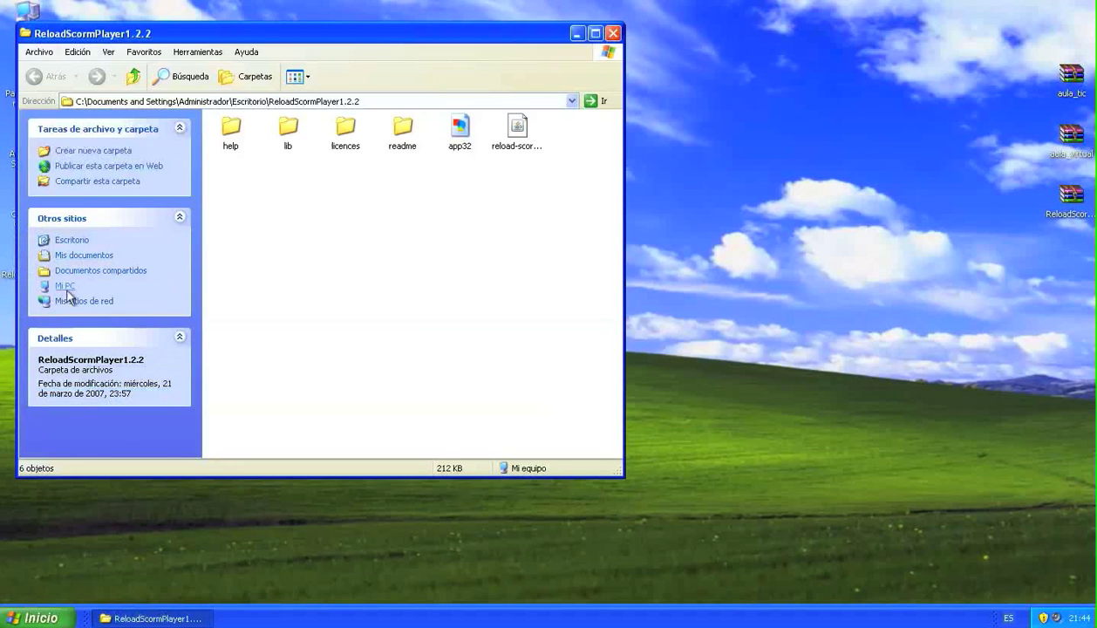
pyautogui.click(518, 131)
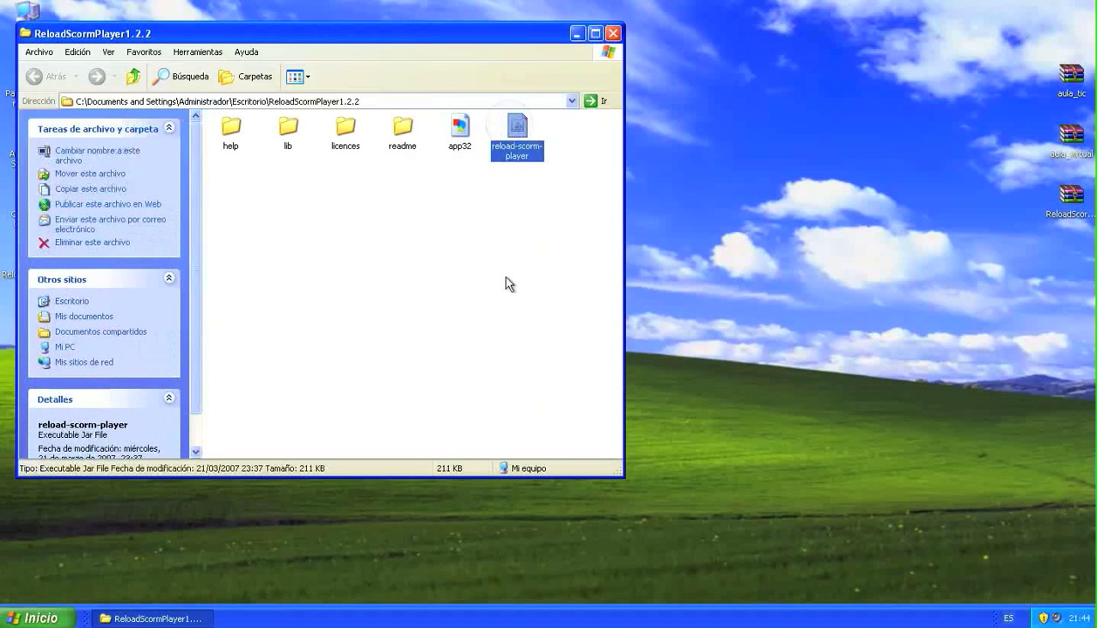
pyautogui.doubleClick(518, 131)
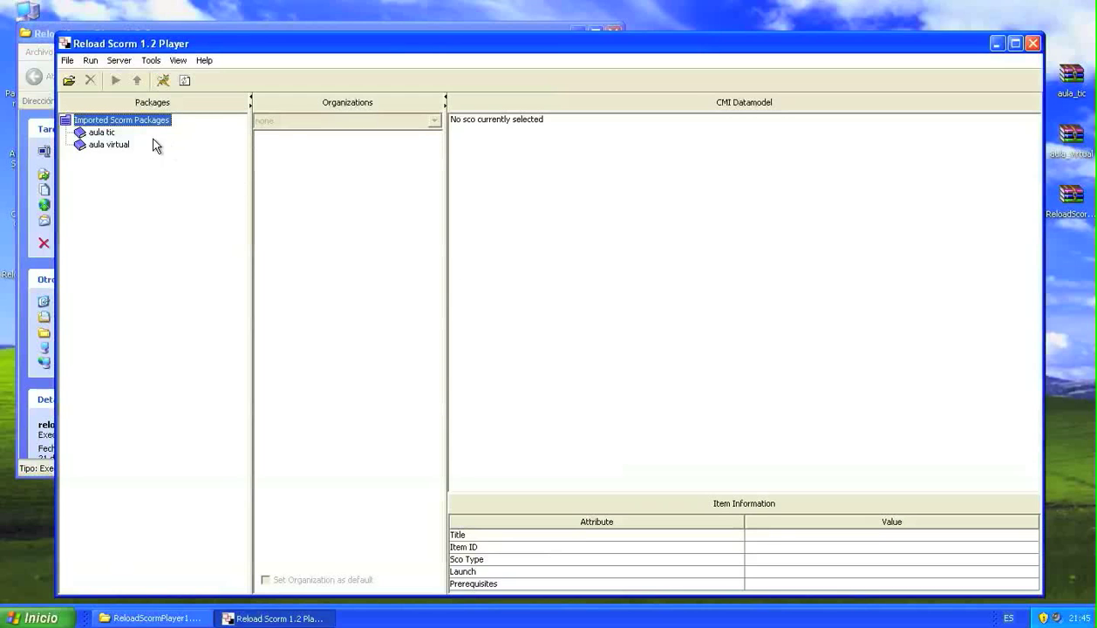
# View the content structure of the imported aula tic and aula virtual packages in turn.
pyautogui.click(106, 132)
pyautogui.click(101, 145)
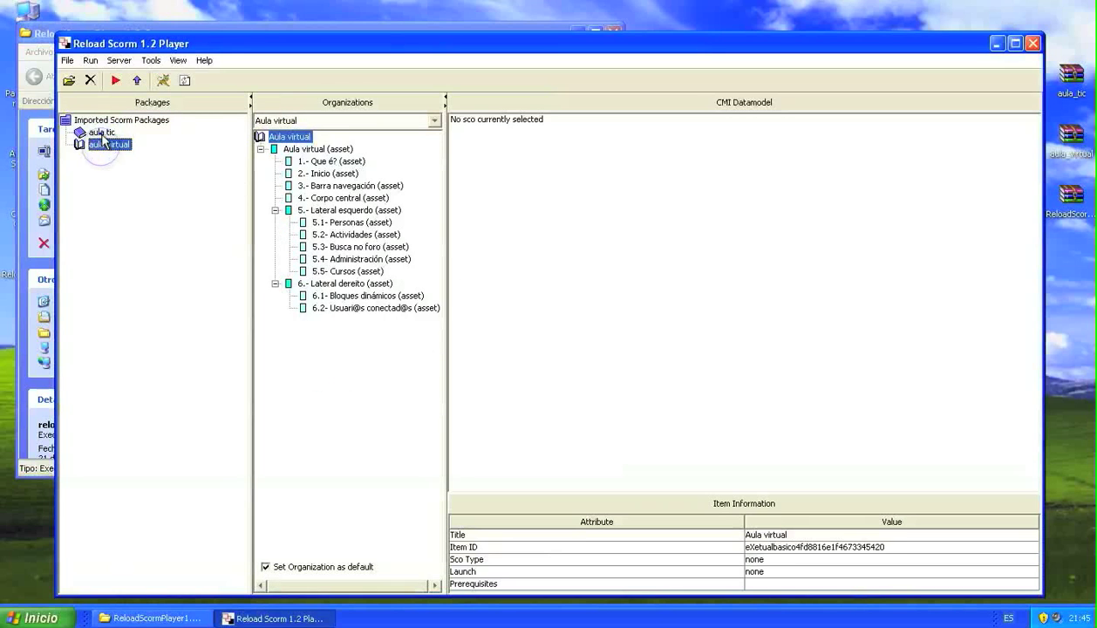
pyautogui.click(100, 133)
pyautogui.click(103, 144)
# Delete the imported aula tic and aula virtual packages from the player.
pyautogui.click(101, 132)
pyautogui.click(90, 79)
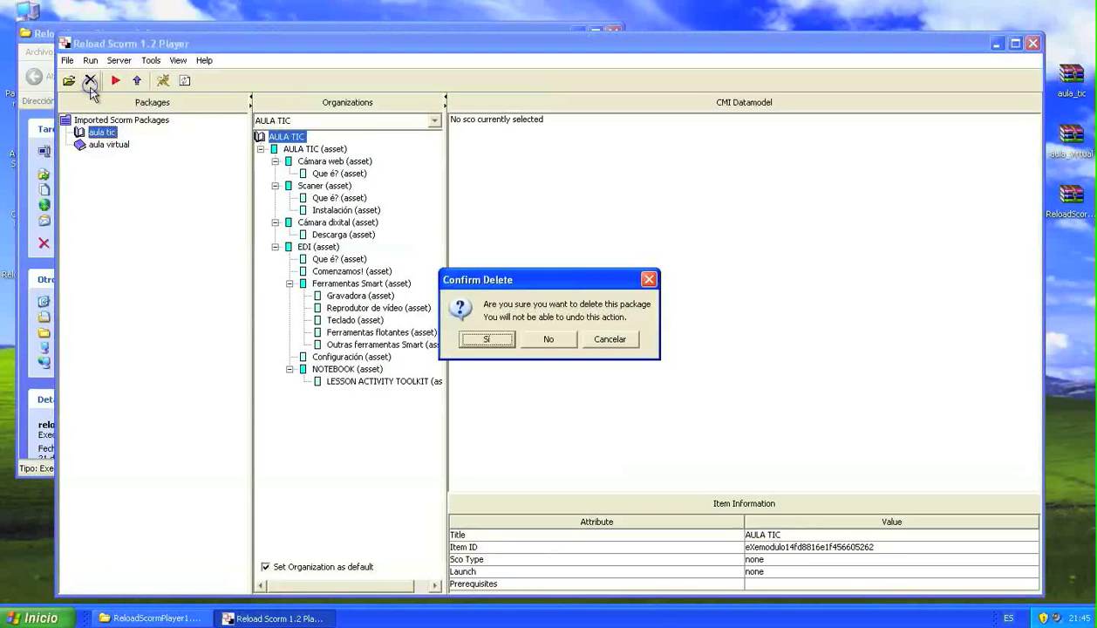
pyautogui.click(533, 342)
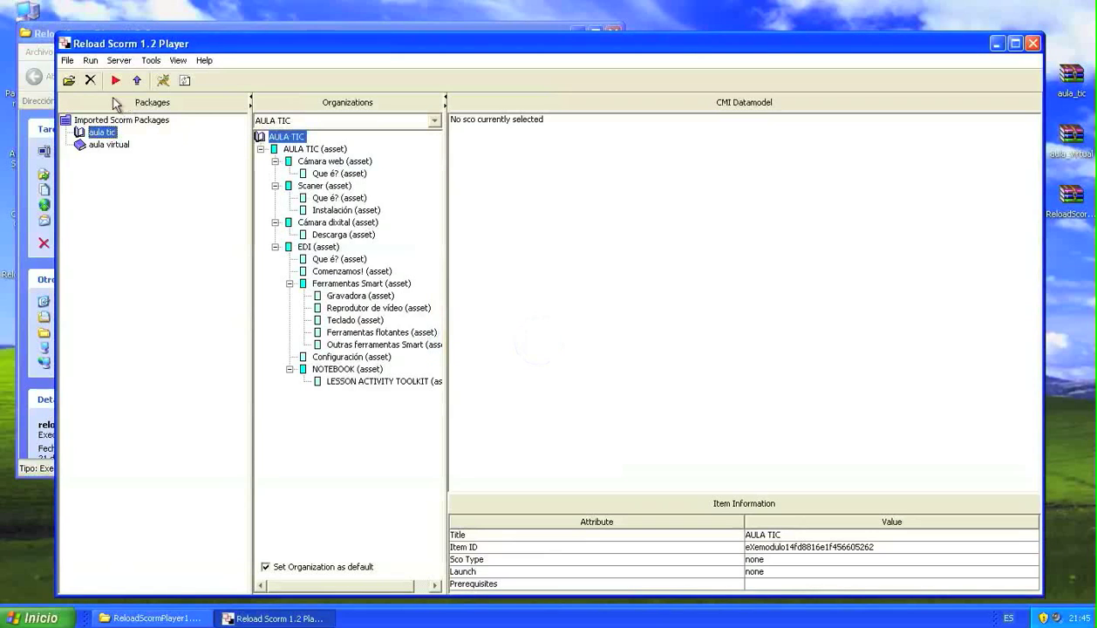
pyautogui.click(90, 80)
pyautogui.click(488, 340)
pyautogui.click(97, 132)
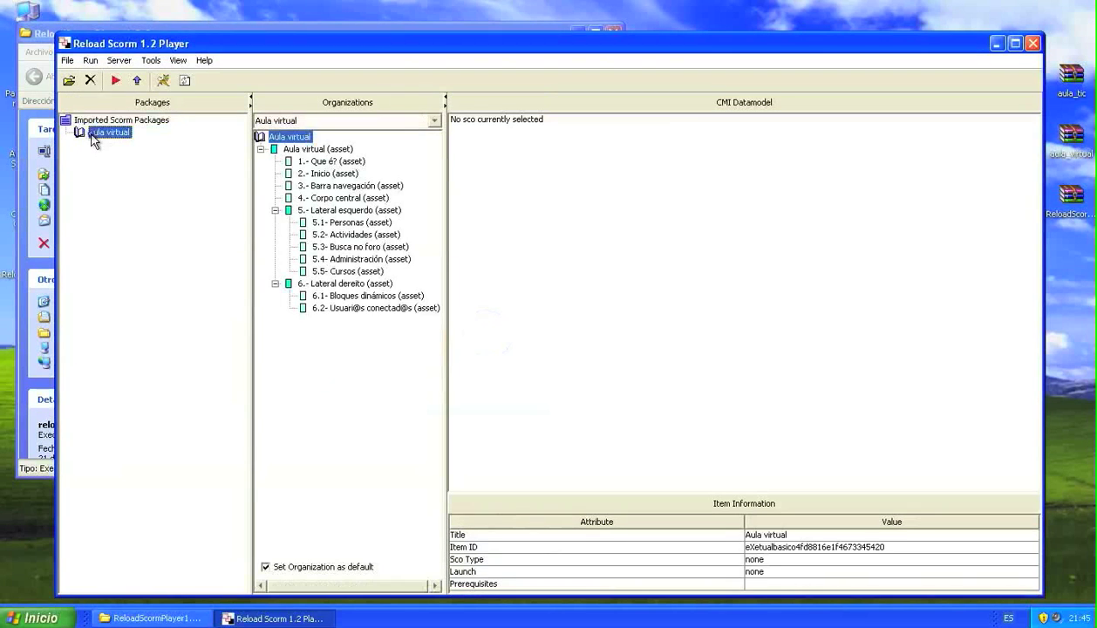
pyautogui.click(90, 79)
pyautogui.click(488, 340)
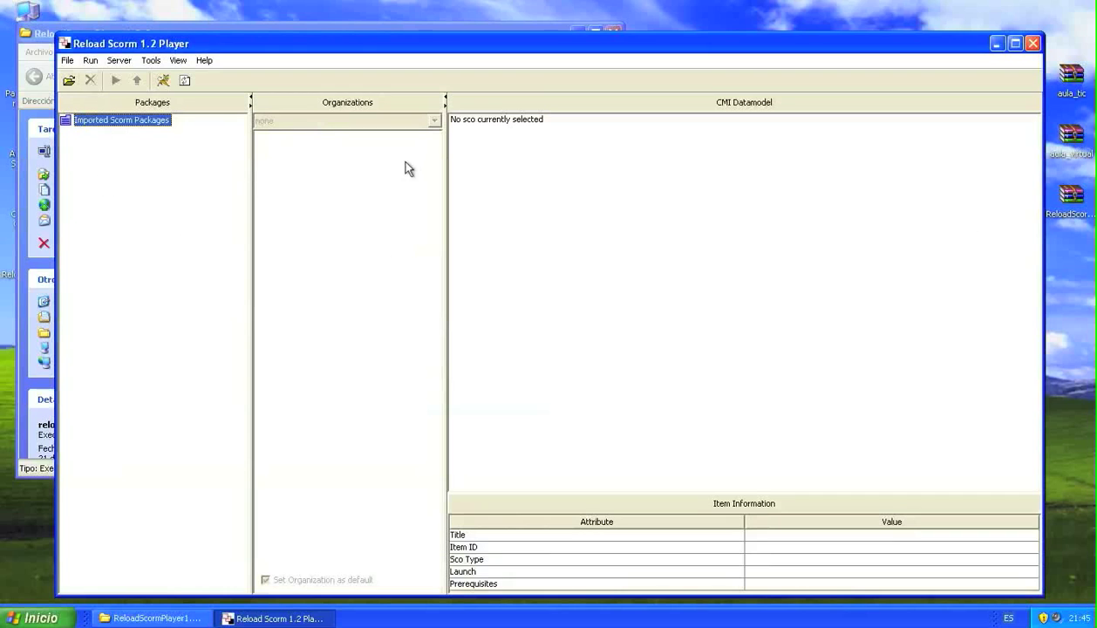
# Import the aula_tic archive from the desktop with the package name aula tic, and display its contents.
pyautogui.click(68, 80)
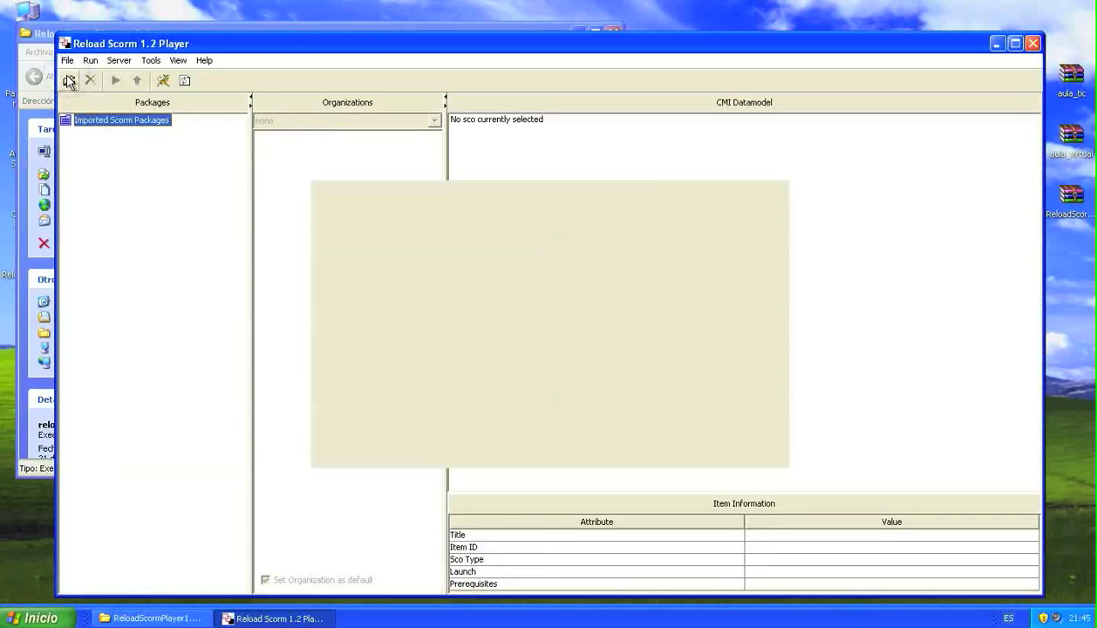
pyautogui.click(357, 301)
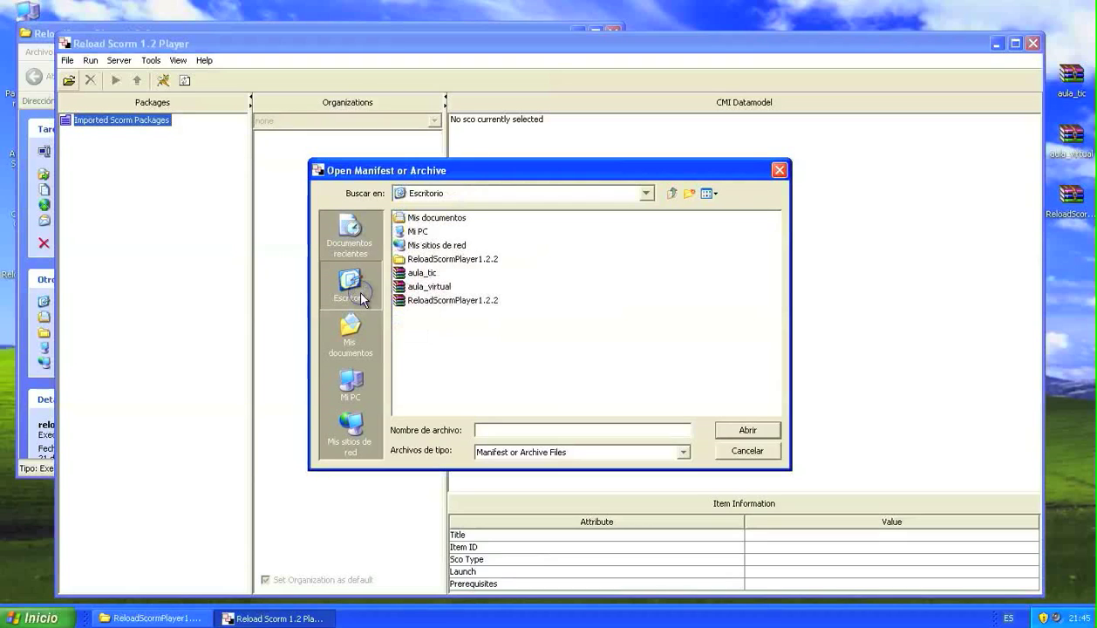
pyautogui.click(424, 275)
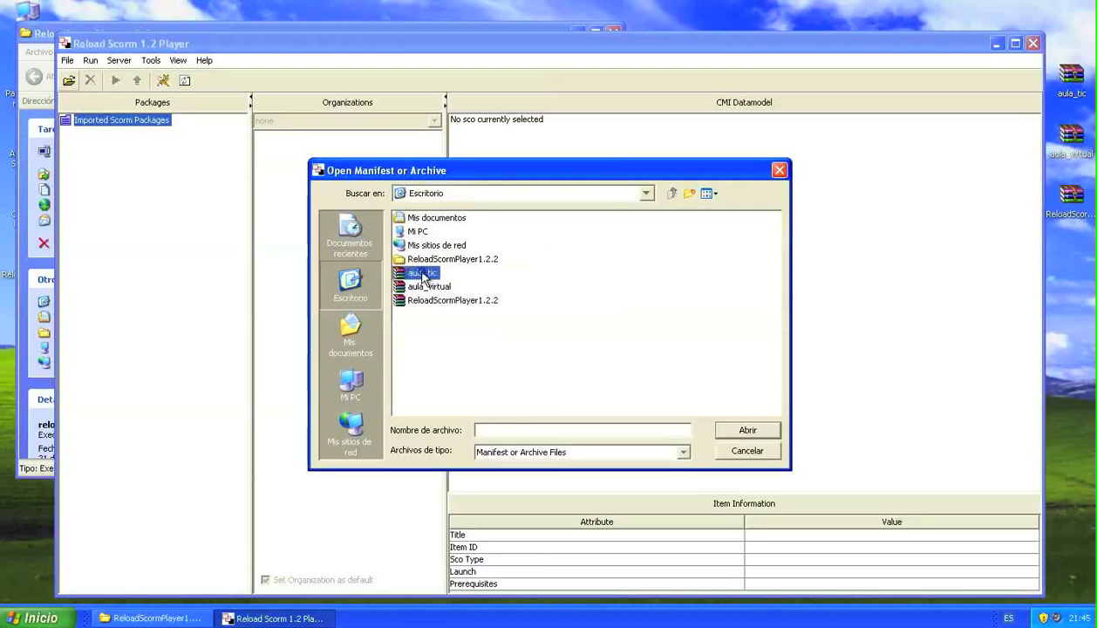
pyautogui.click(733, 429)
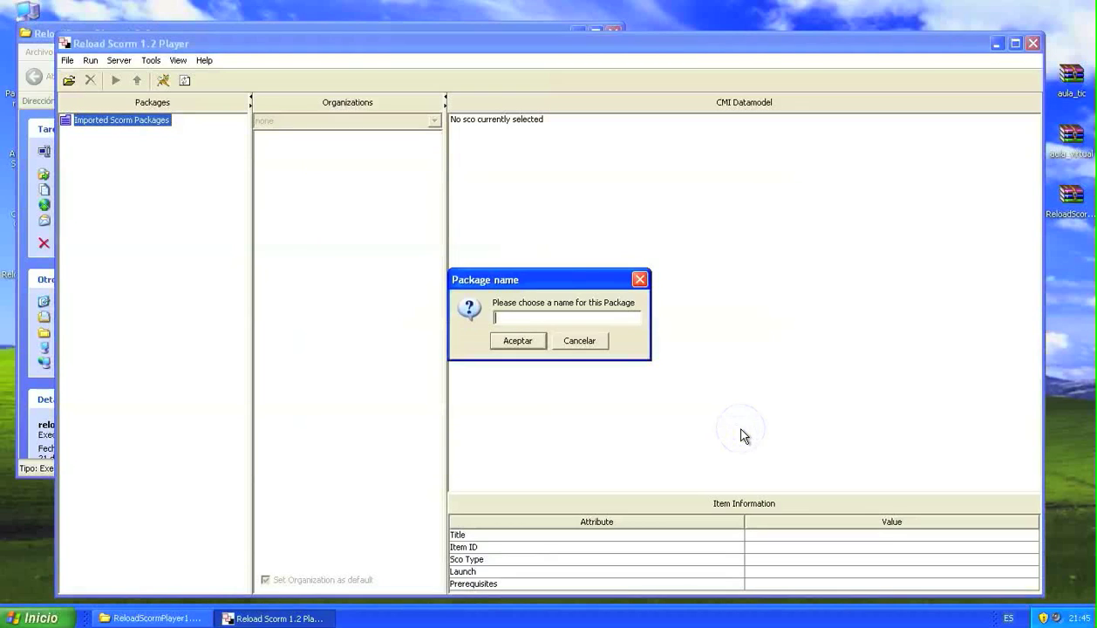
pyautogui.click(531, 341)
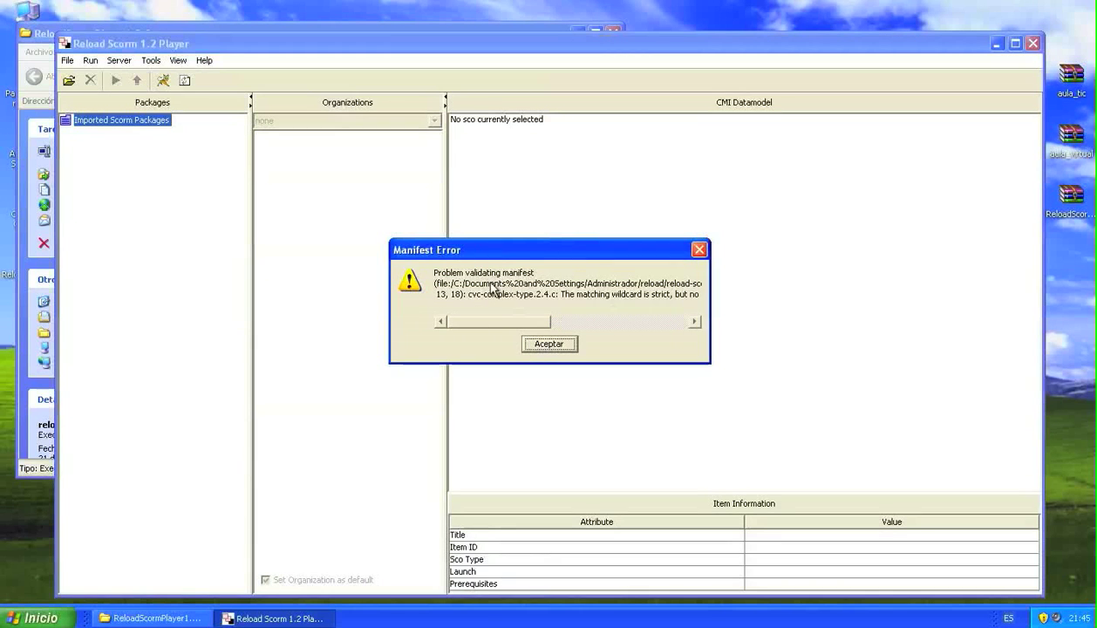
pyautogui.click(543, 344)
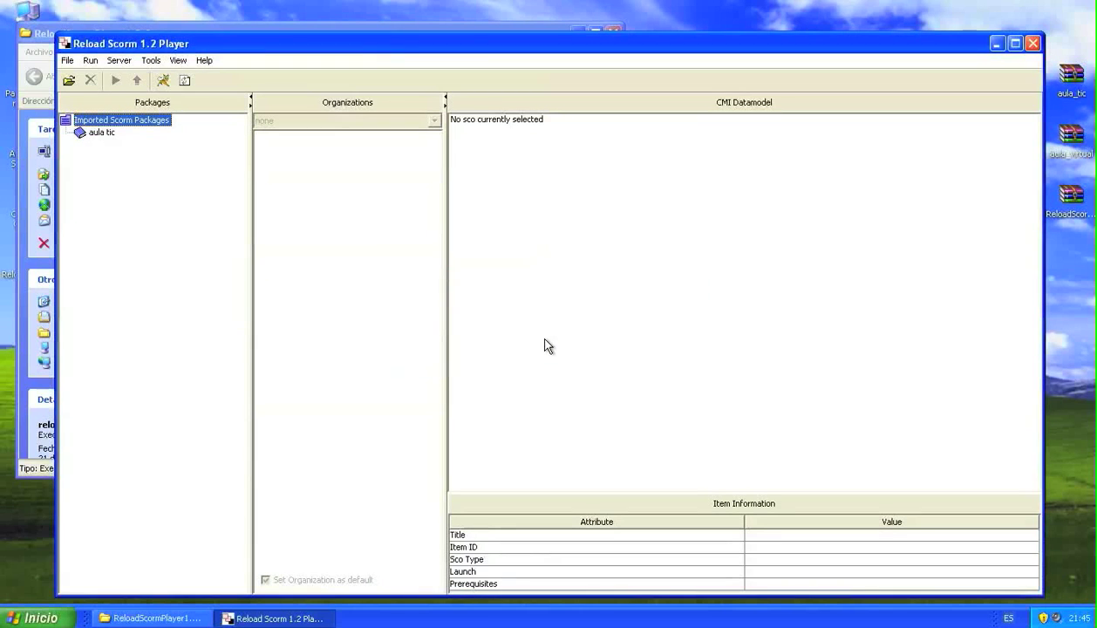
pyautogui.click(103, 132)
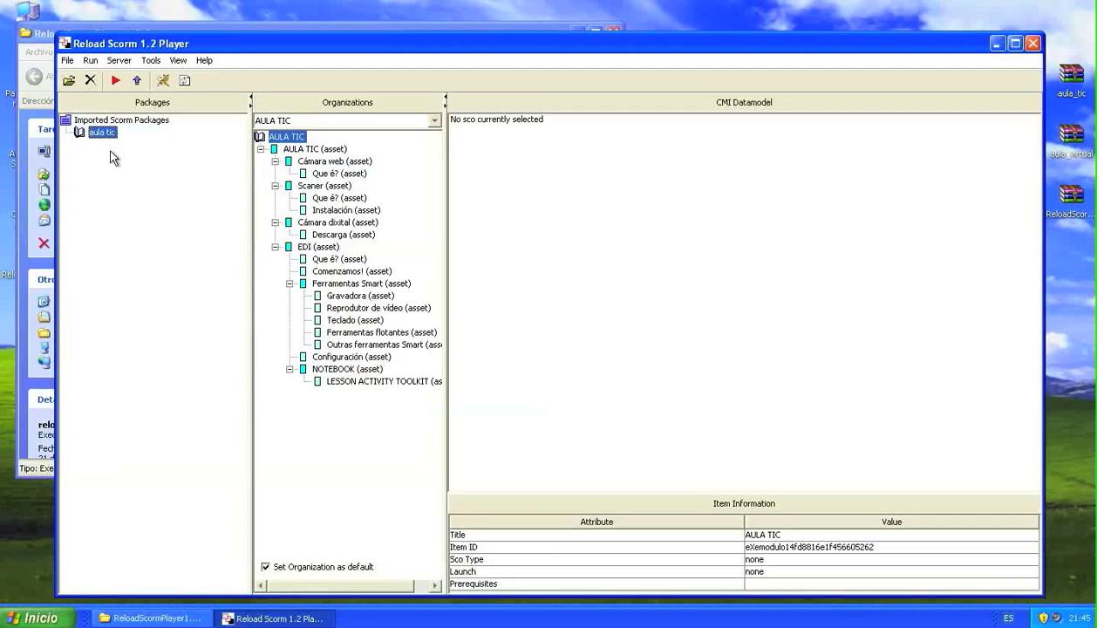
# Import the aula_virtual archive from the desktop with the package name aula virtual.
pyautogui.click(68, 80)
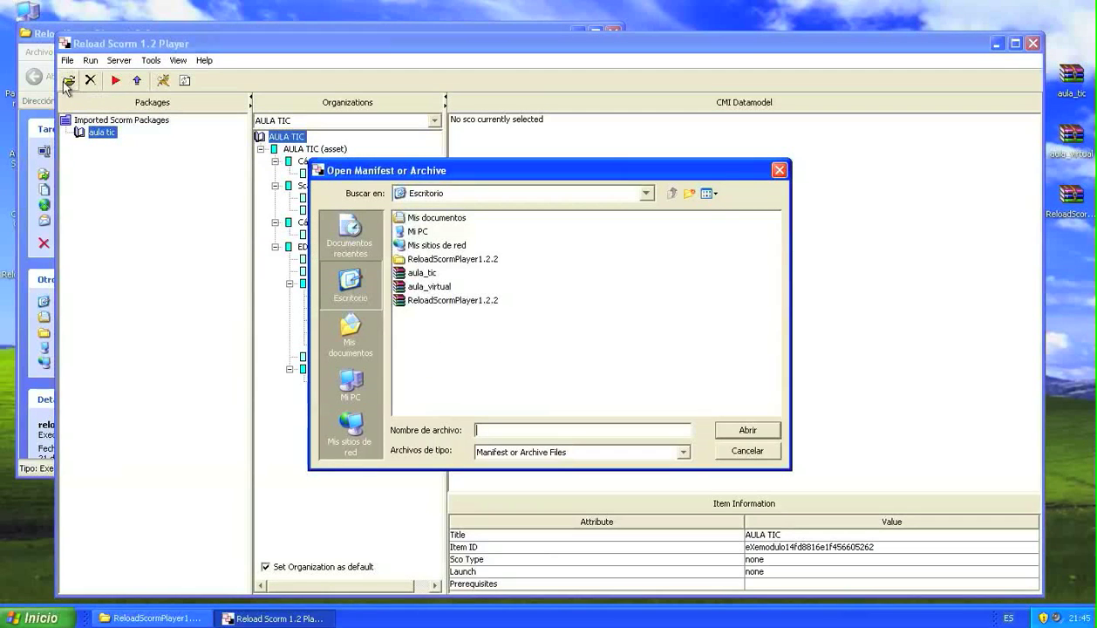
pyautogui.click(423, 286)
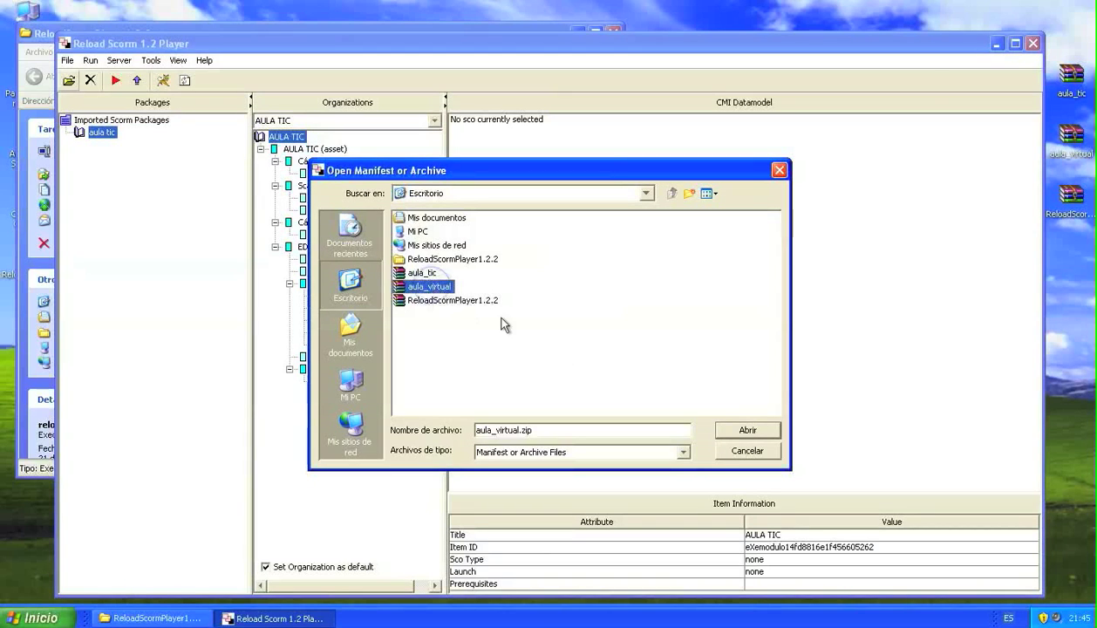
pyautogui.click(723, 432)
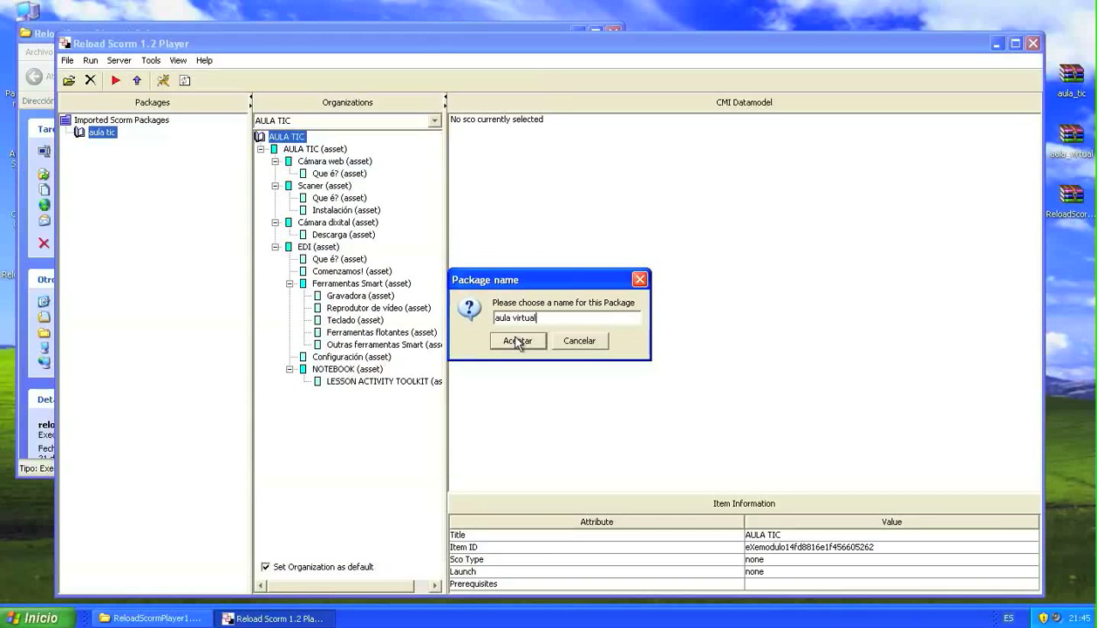
pyautogui.click(517, 340)
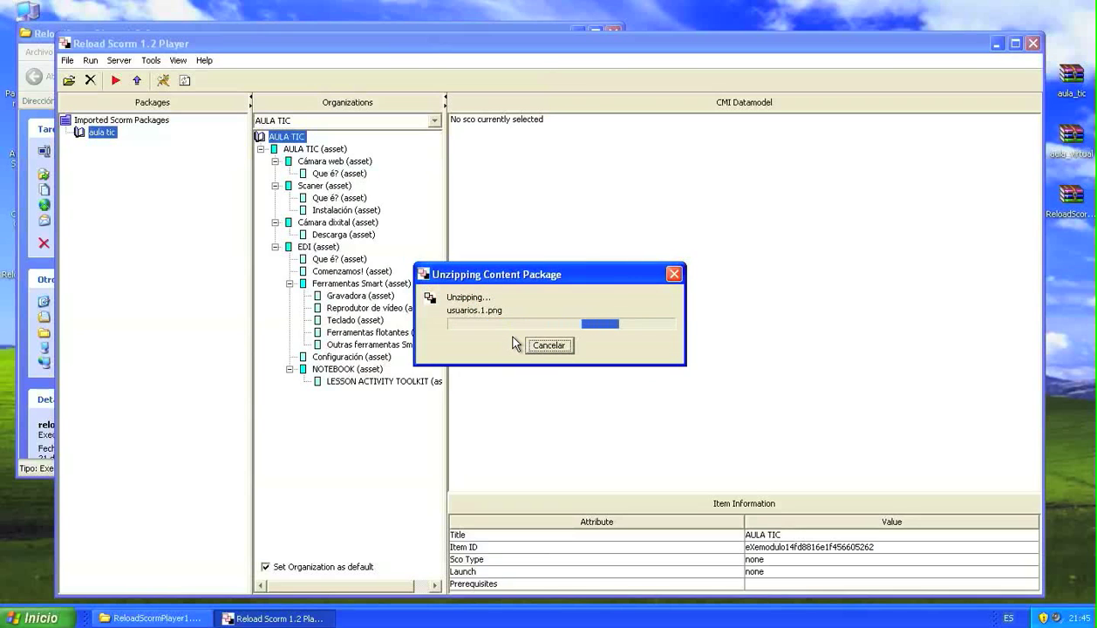
pyautogui.click(548, 343)
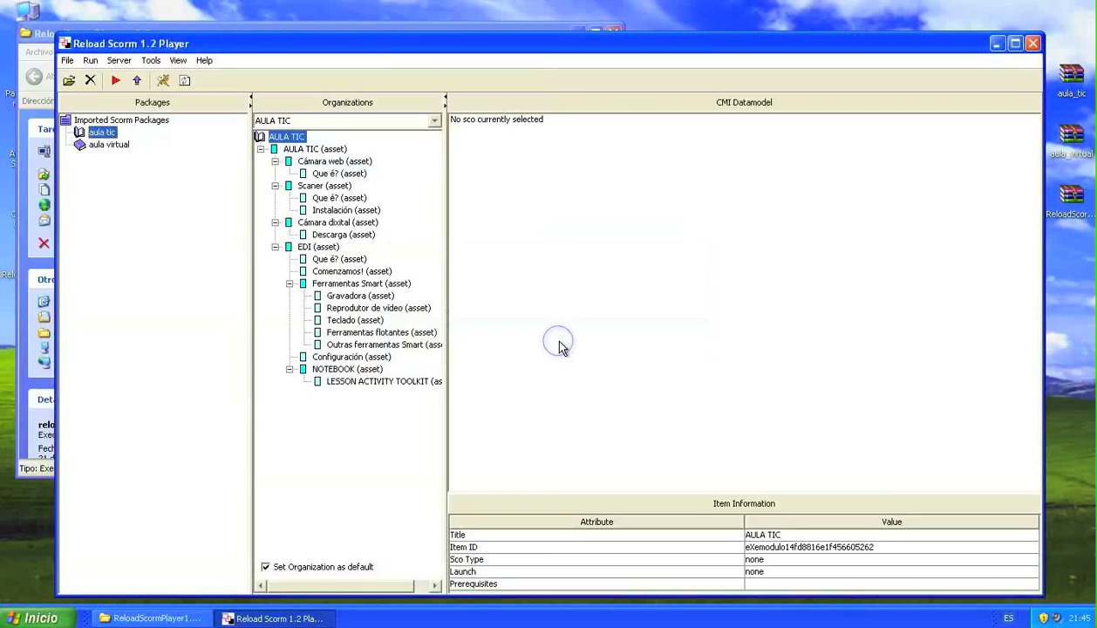
# Play the aula tic package in the web browser and maximize the browser window.
pyautogui.click(94, 143)
pyautogui.click(100, 133)
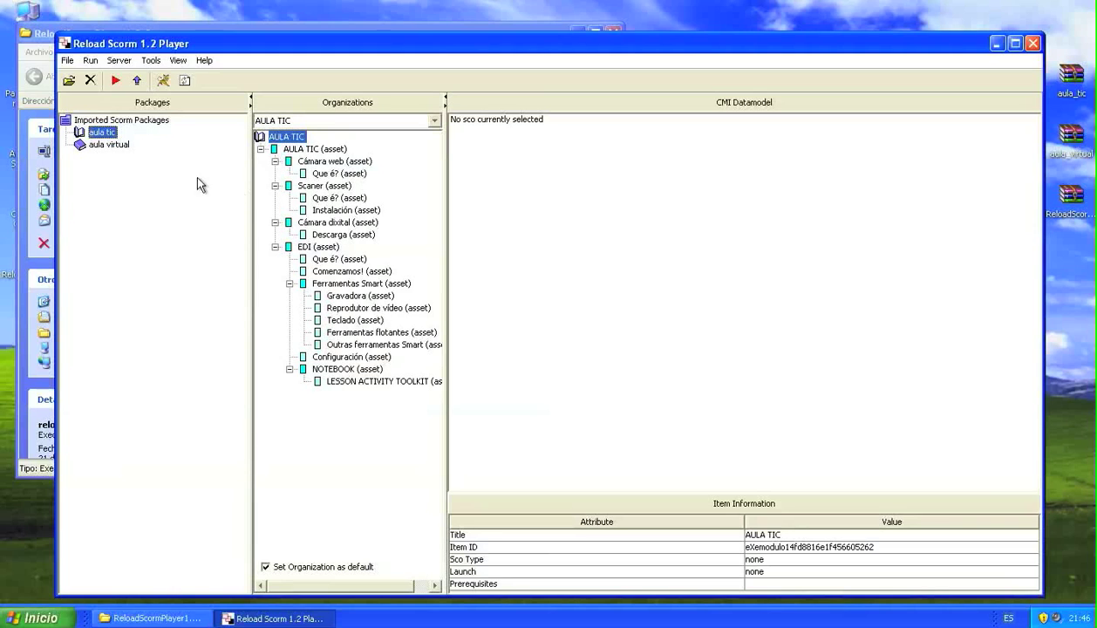
pyautogui.click(116, 82)
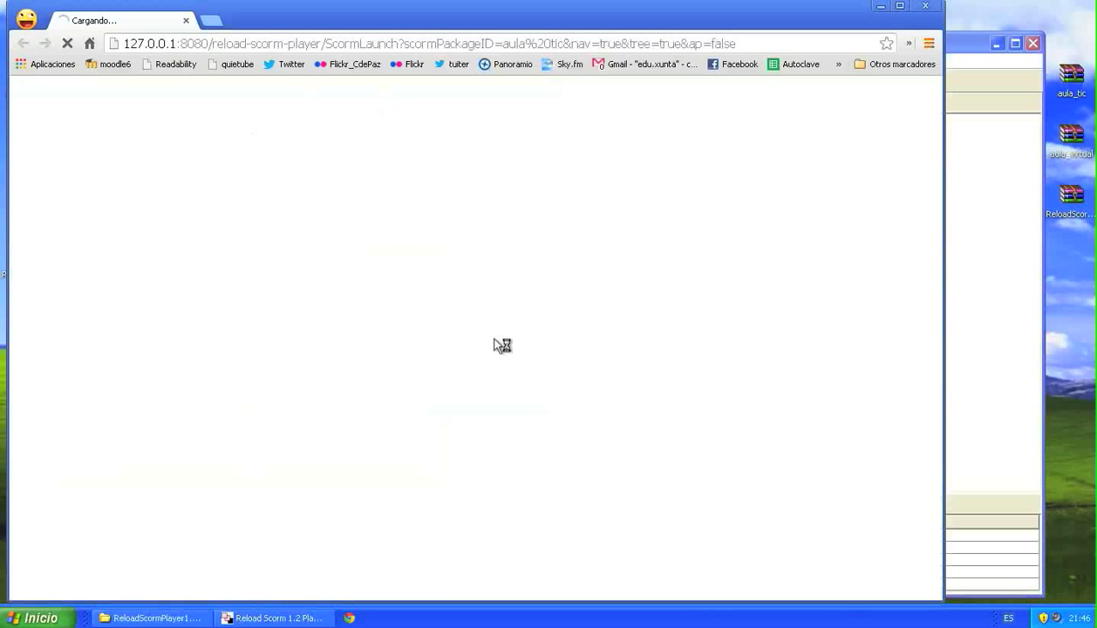
pyautogui.click(900, 6)
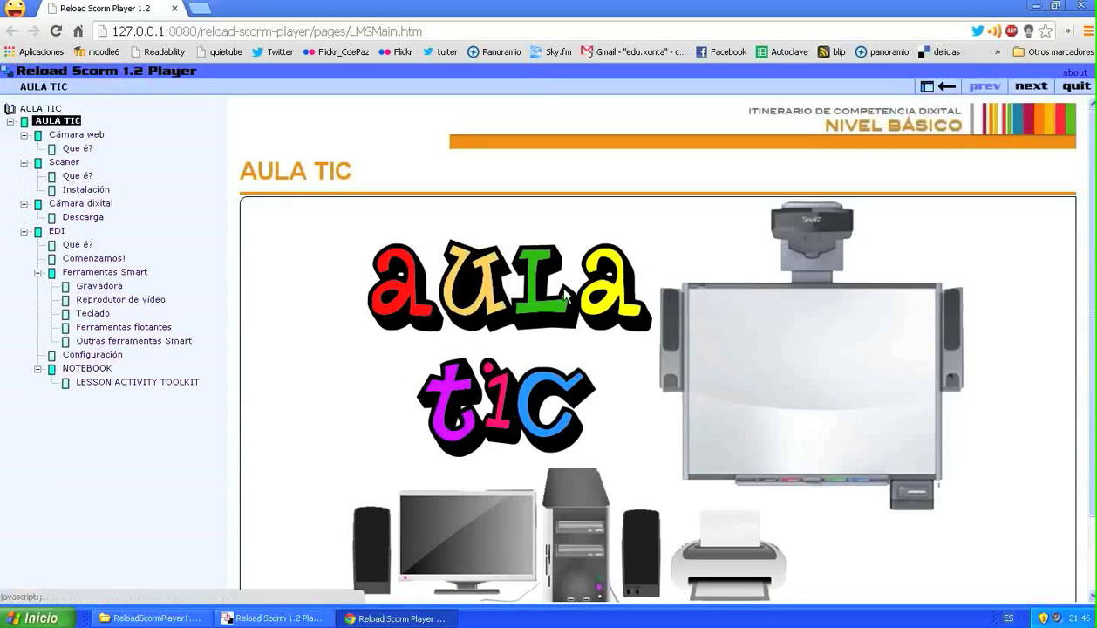
# View the Cámara web and Scaner pages of AULA TIC with their Que é? subpages, and close the playback page.
pyautogui.click(65, 135)
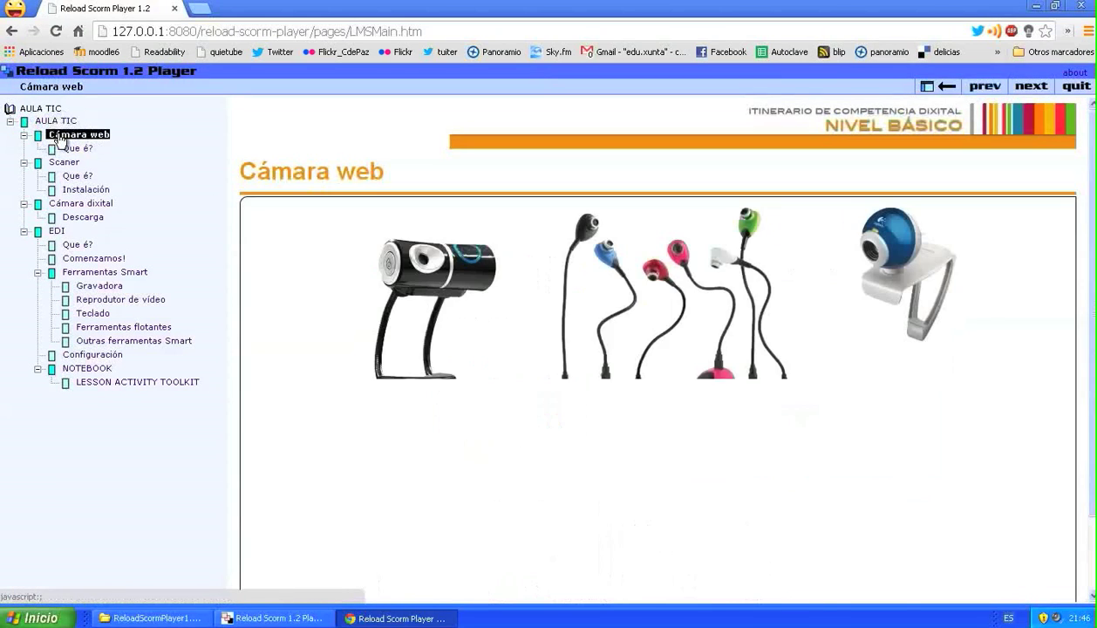
pyautogui.click(69, 150)
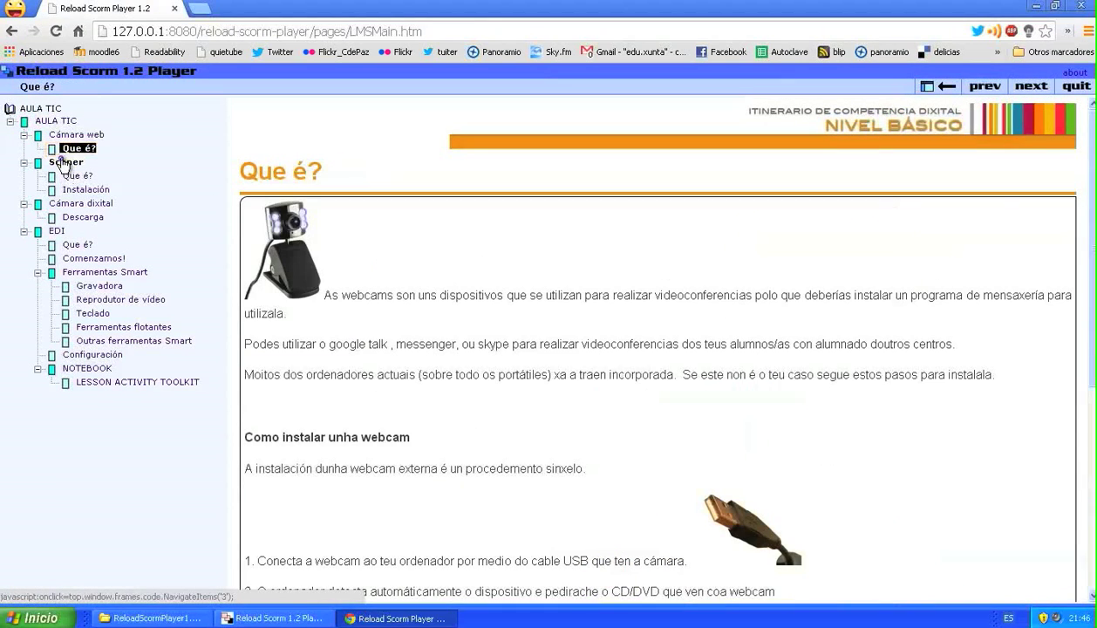
pyautogui.click(66, 162)
pyautogui.click(70, 178)
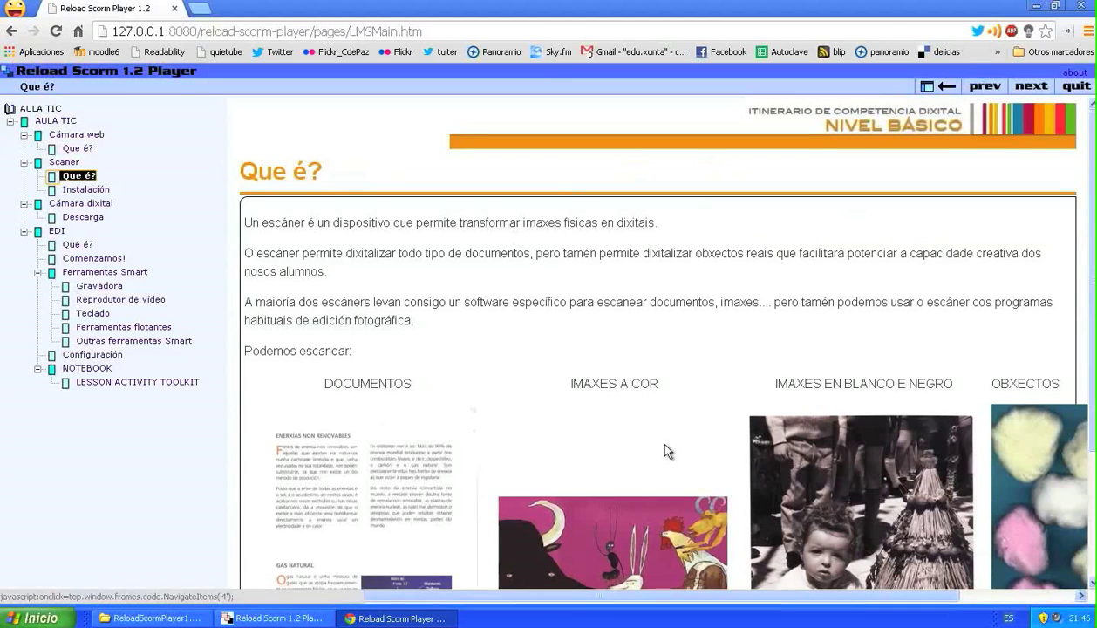
pyautogui.scroll(-2, 975, 375)
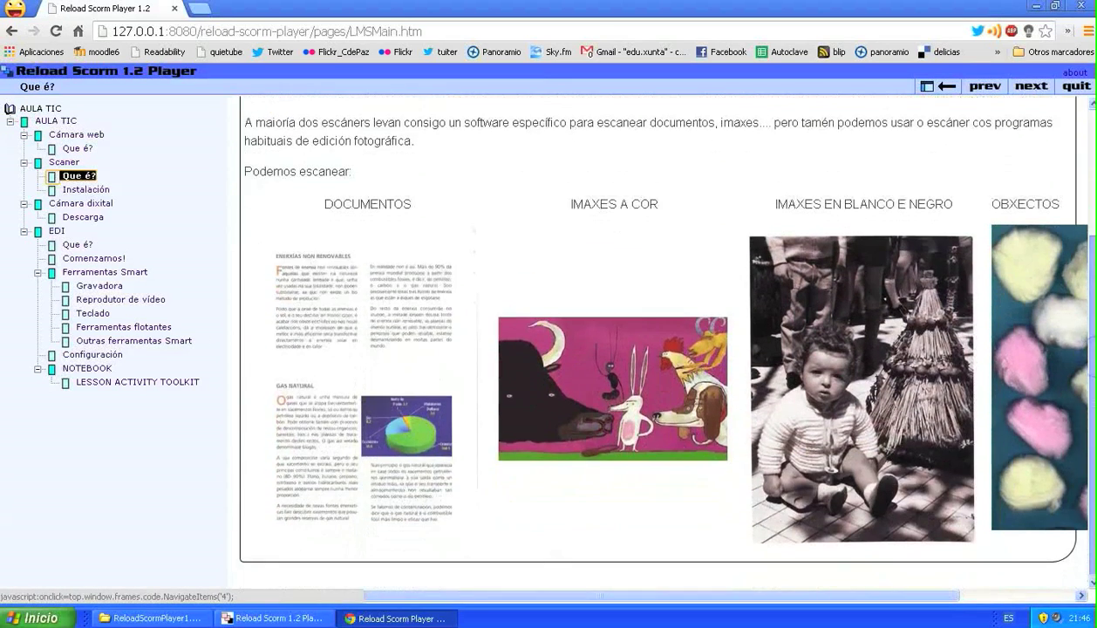
pyautogui.scroll(2, 975, 375)
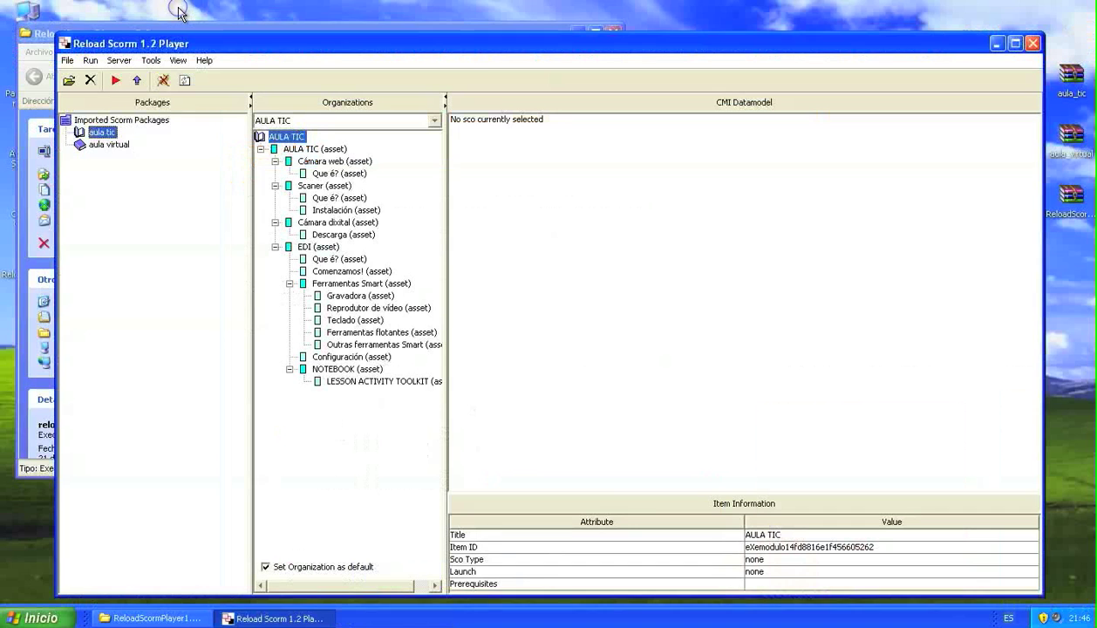
pyautogui.click(174, 8)
# Play the aula virtual package, view its Que é?, Inicio, Barra navegación and Lateral esquerdo pages, and close the browser.
pyautogui.click(113, 145)
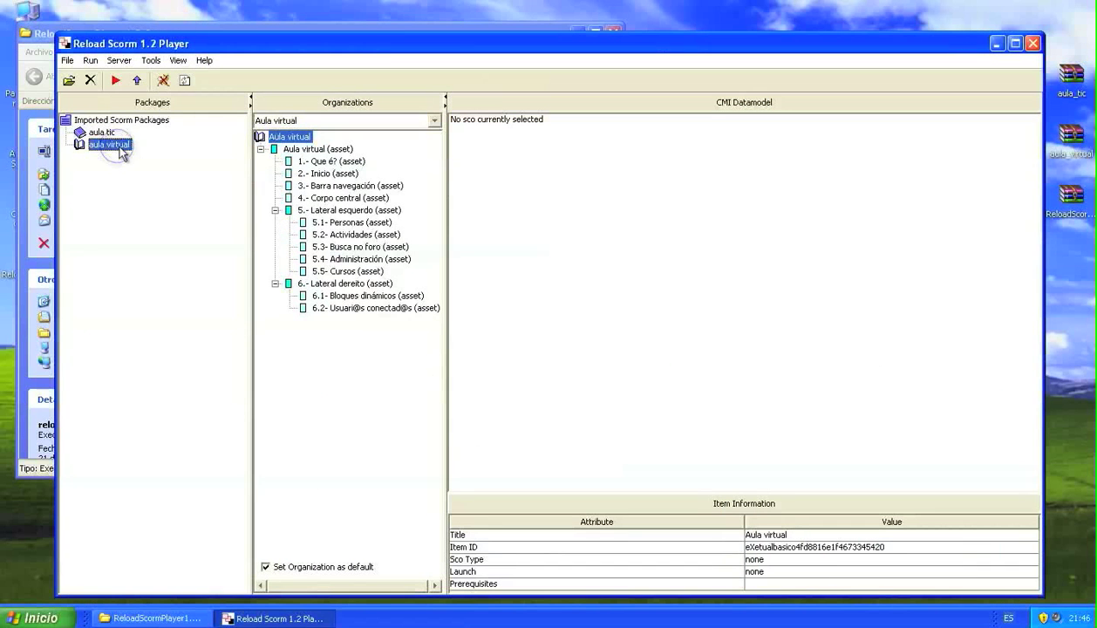
pyautogui.click(116, 80)
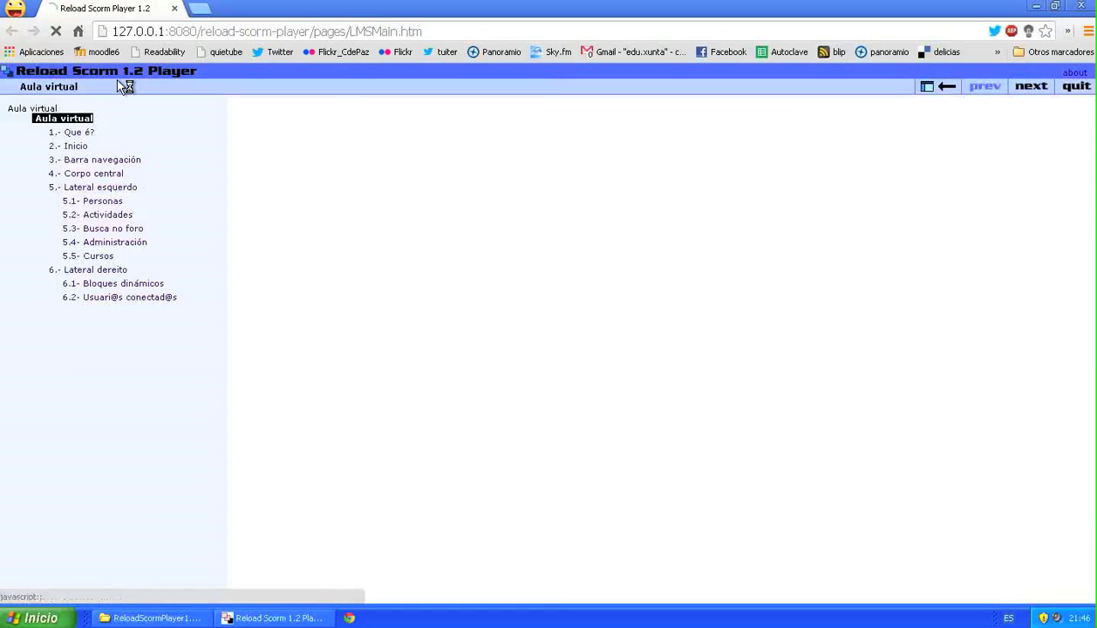
pyautogui.click(81, 138)
pyautogui.click(80, 150)
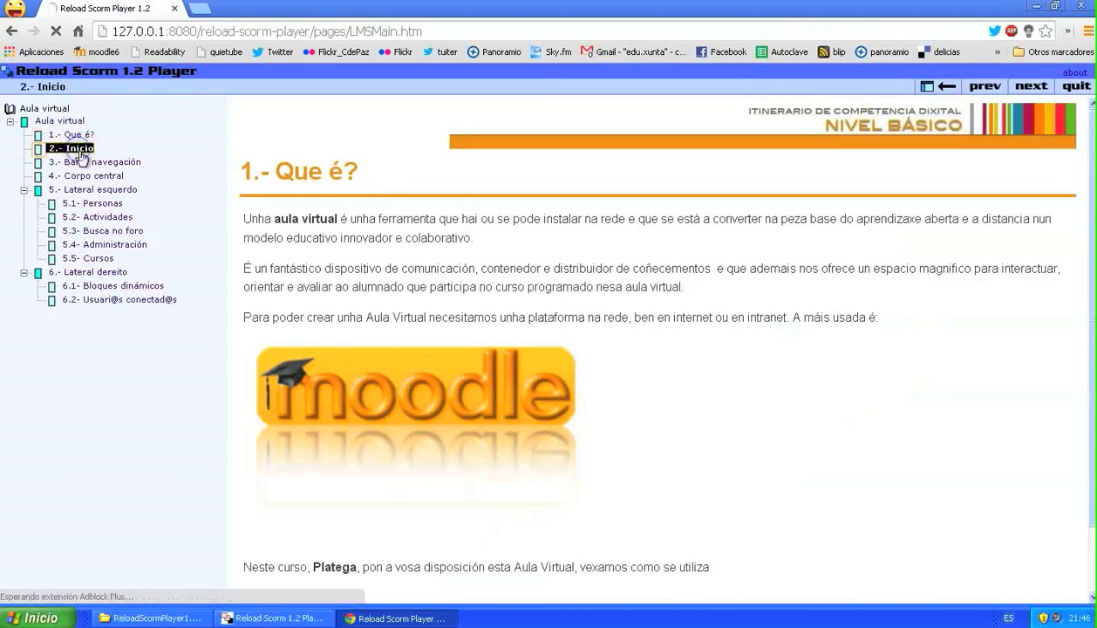
pyautogui.click(84, 163)
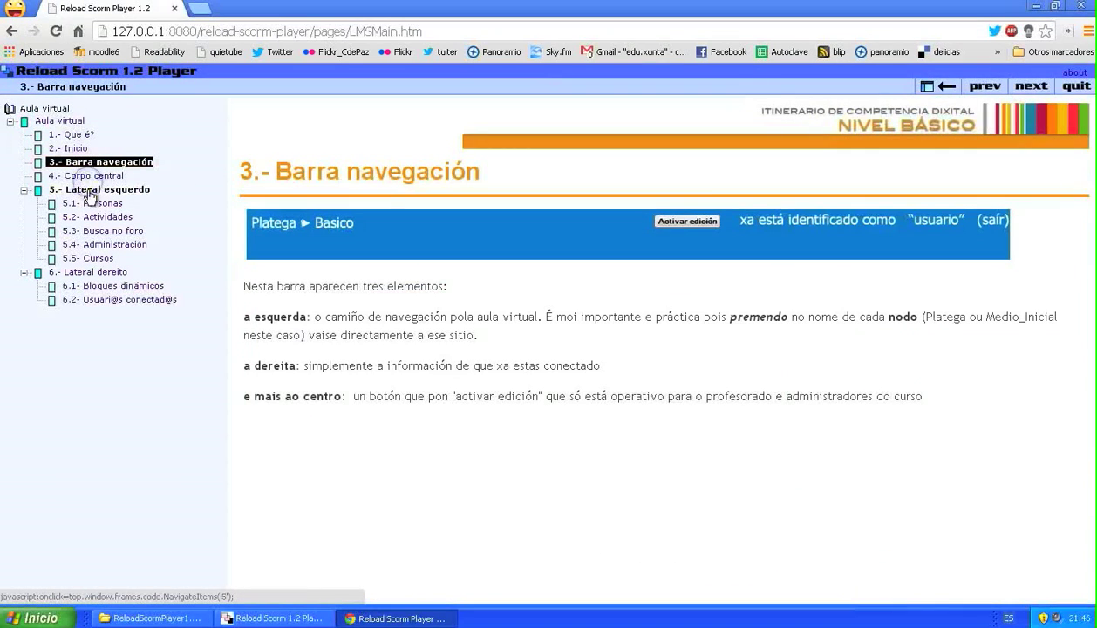
pyautogui.click(92, 189)
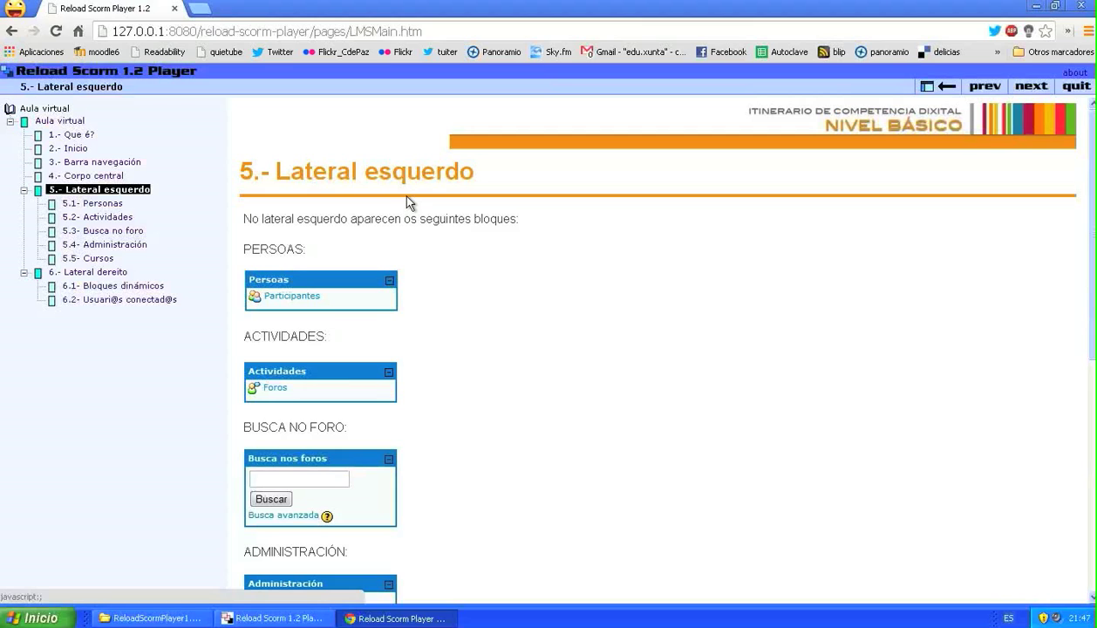
pyautogui.click(1077, 8)
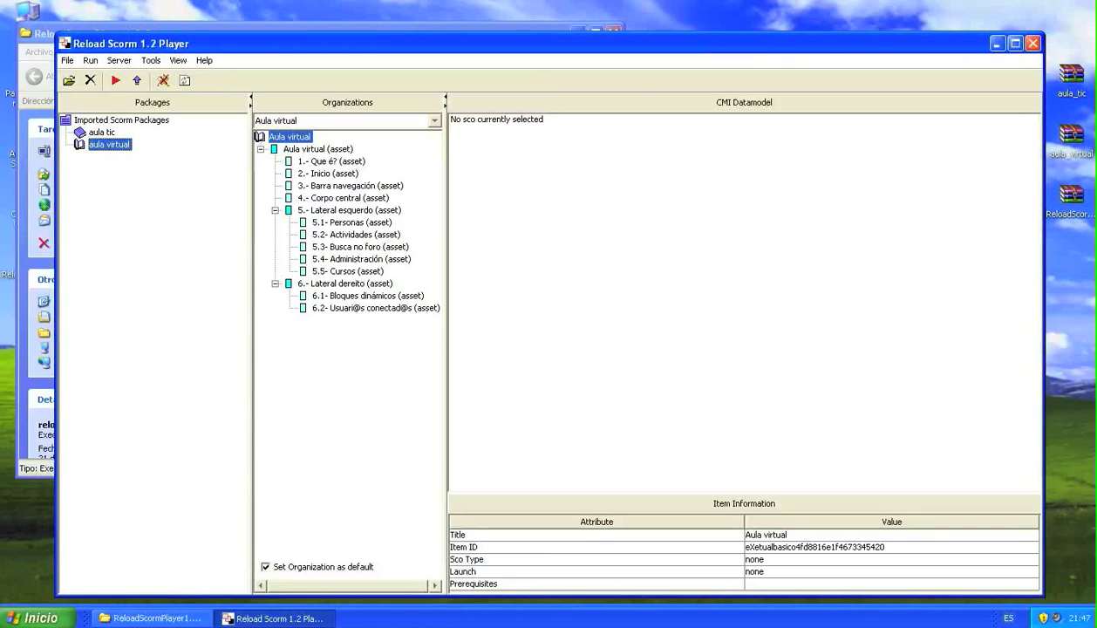
pyautogui.rightClick(2, 610)
pyautogui.moveTo(4, 486)
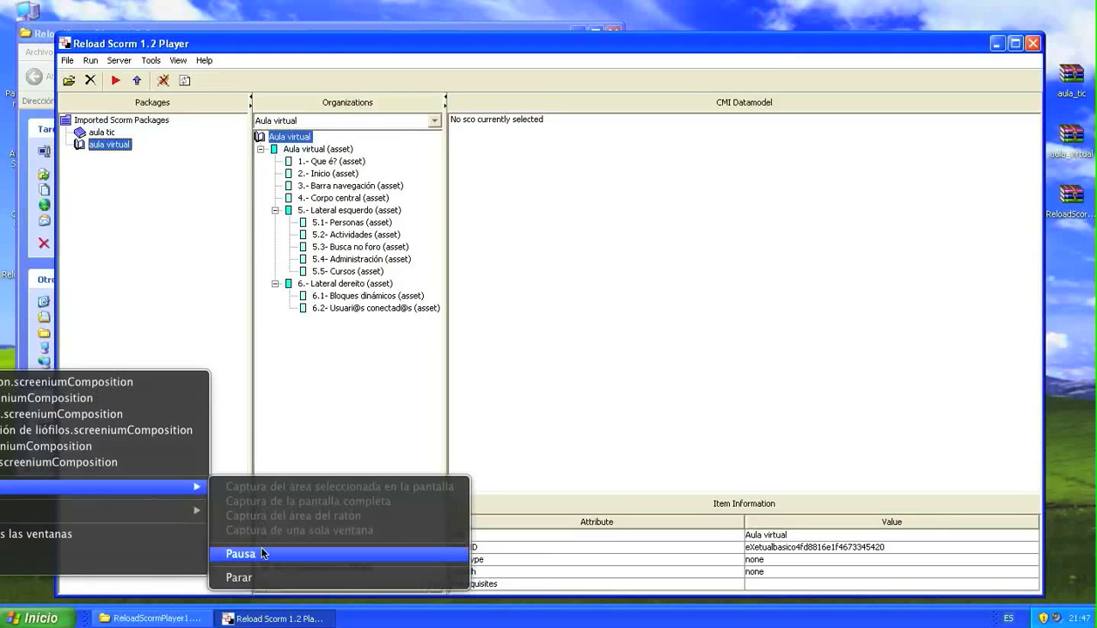